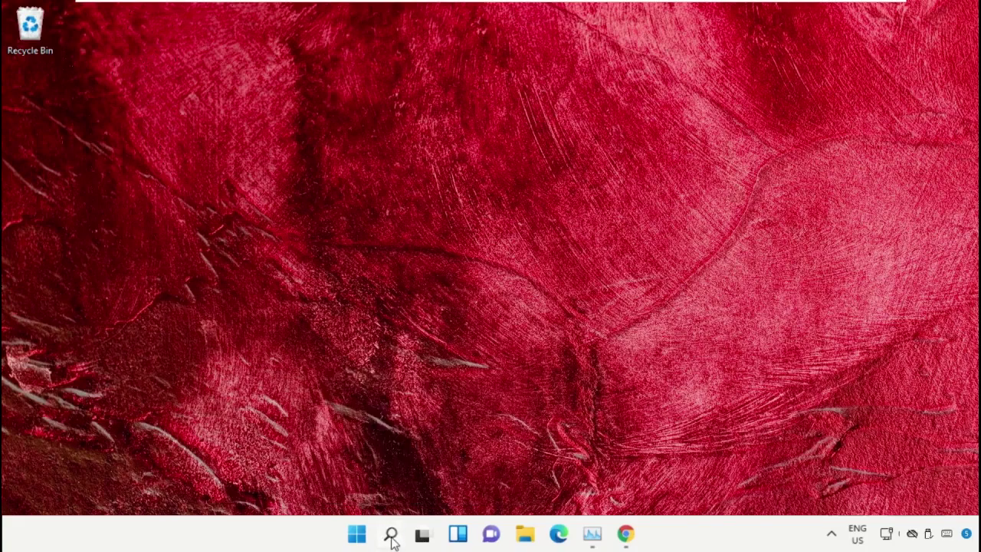
Search for 'task manager' and run Task Manager as administrator.
left_click(390, 537)
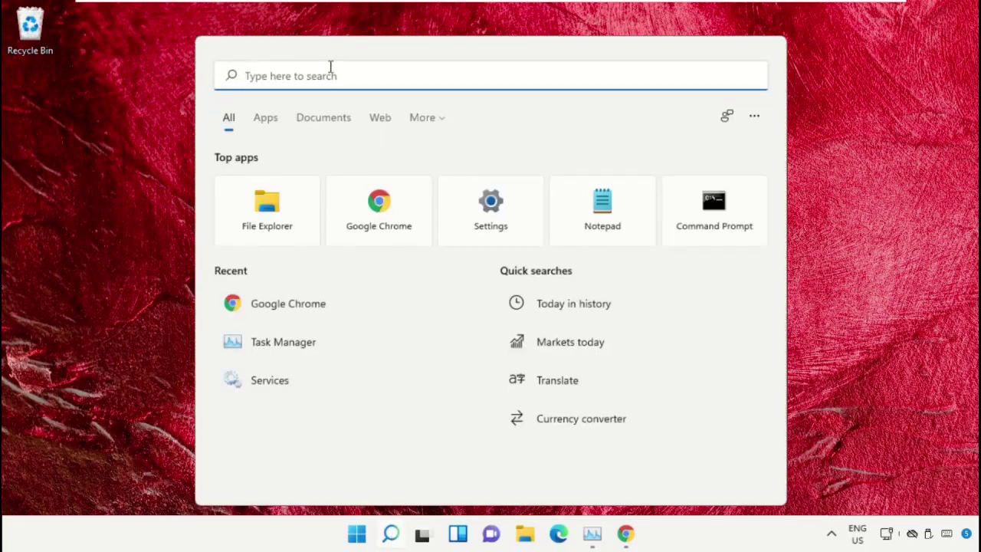
type("task manager")
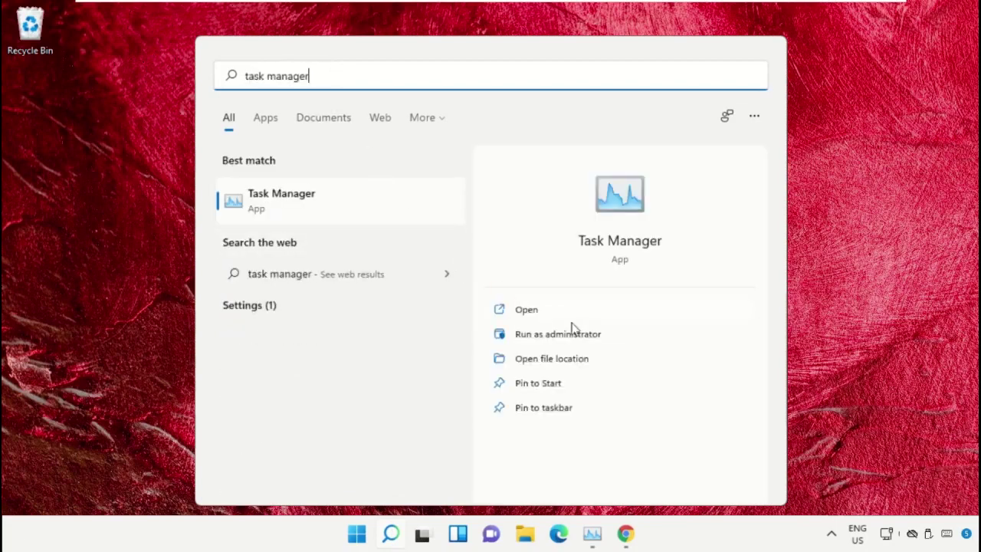
left_click(565, 339)
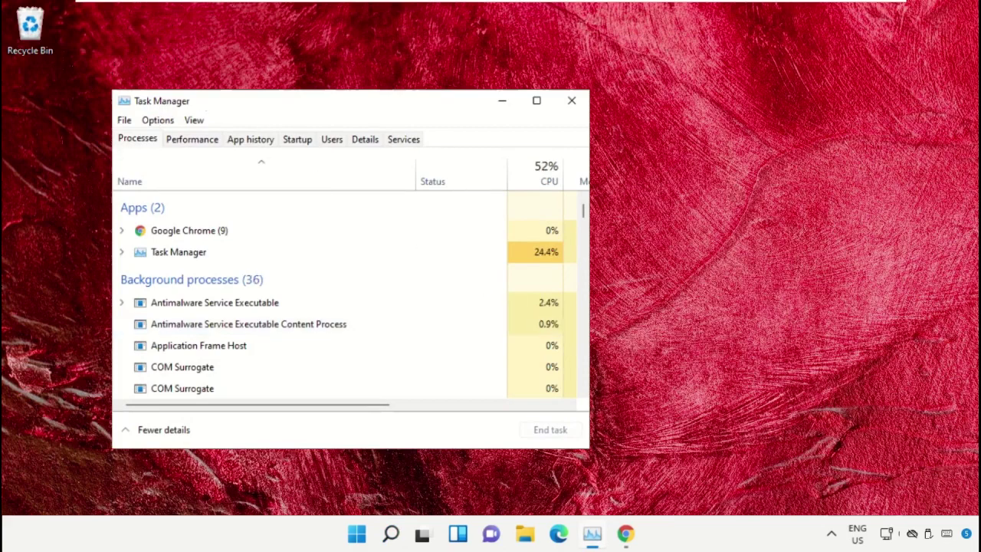
Move the Task Manager window and start a new task, browsing for a program.
left_click_drag(200, 100, 450, 82)
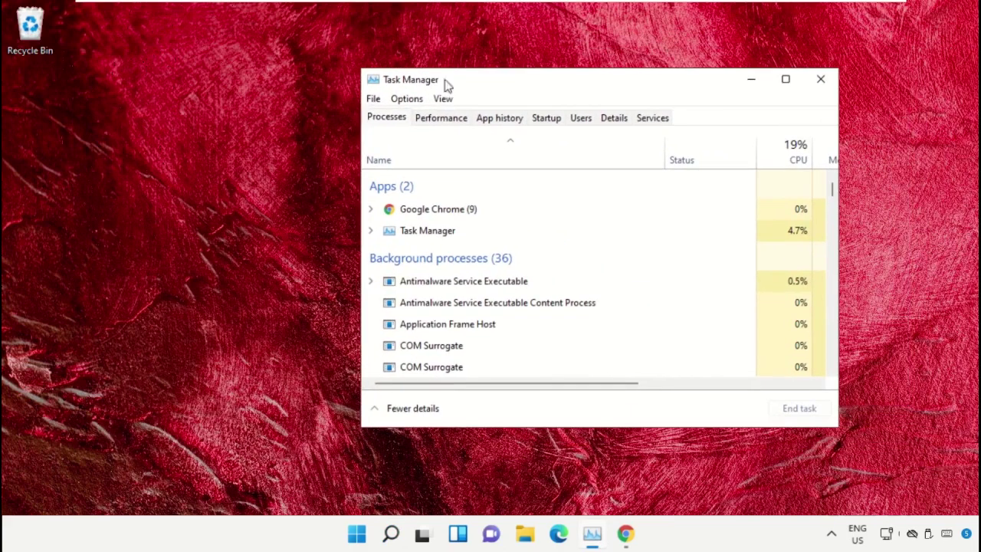
left_click(374, 100)
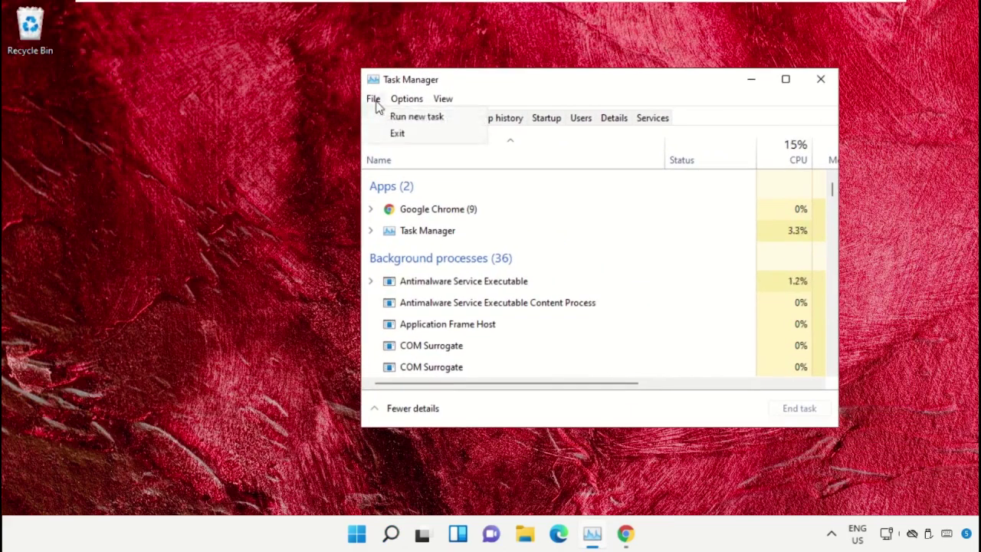
left_click(460, 123)
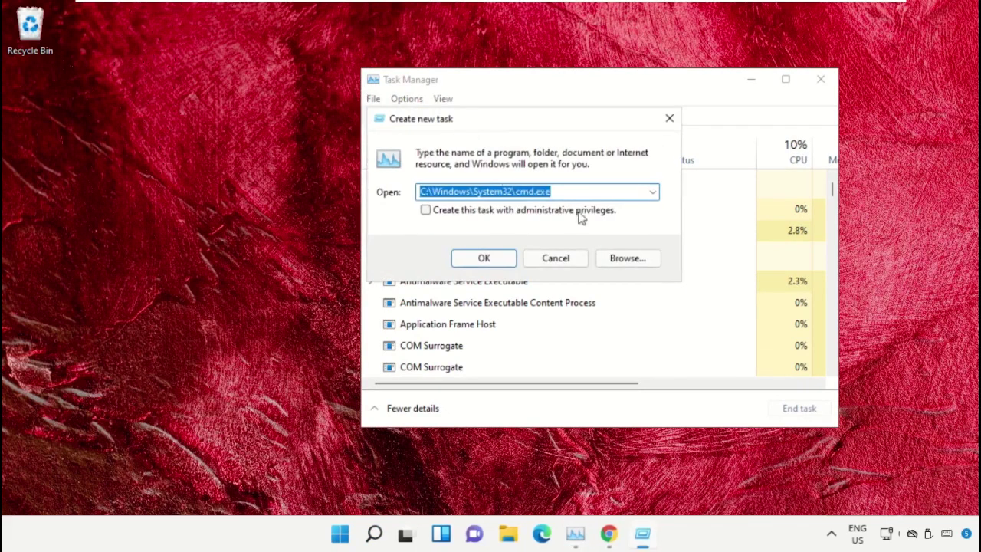
left_click(620, 259)
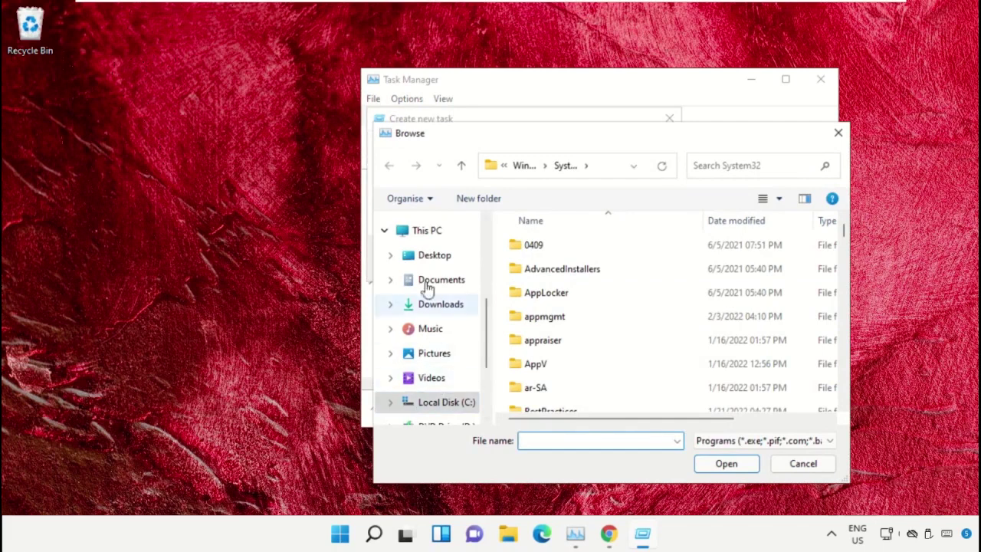
Browse from This PC through Local Disk (C:) into the Windows folder.
left_click(424, 232)
scroll(601, 264, "down", 2)
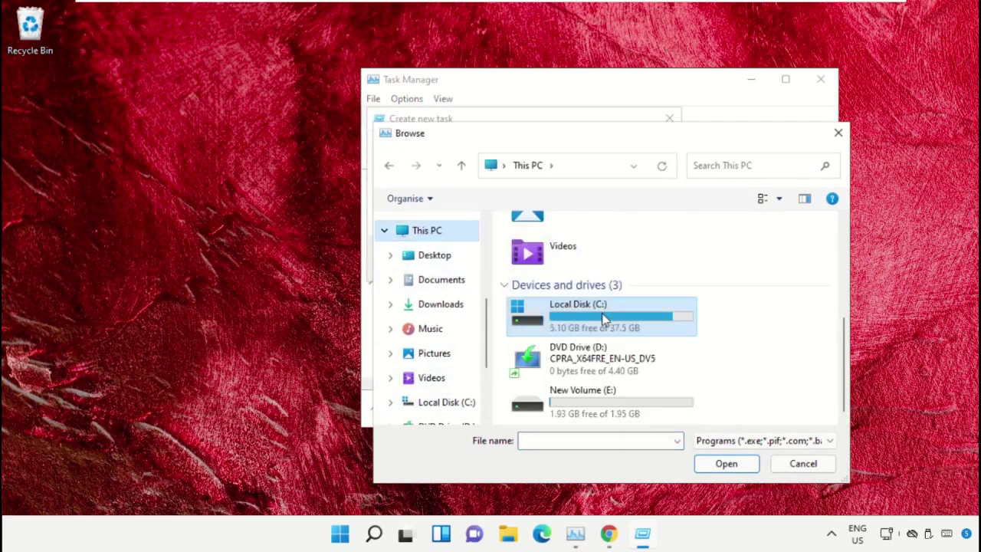
double_click(604, 320)
scroll(587, 319, "down", 2)
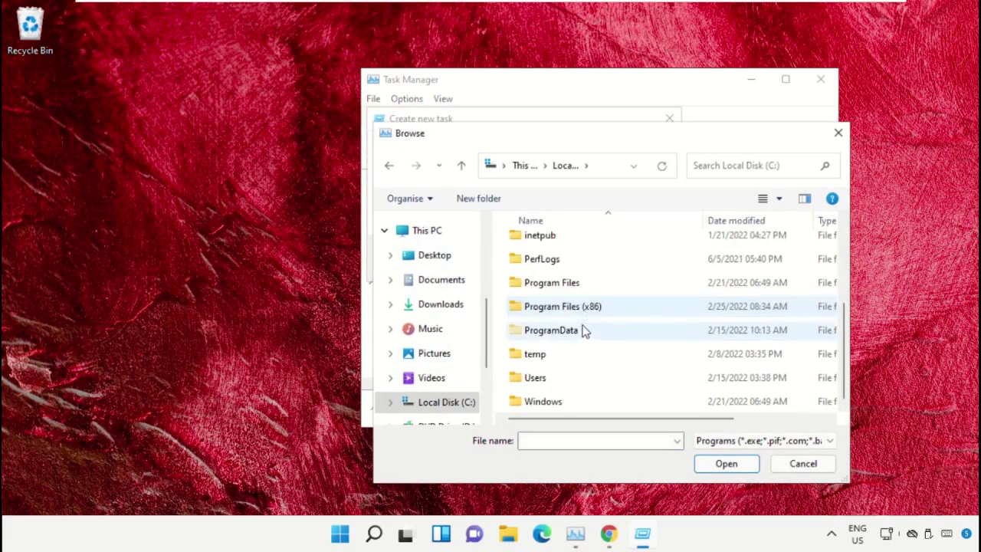
left_click(549, 406)
double_click(549, 406)
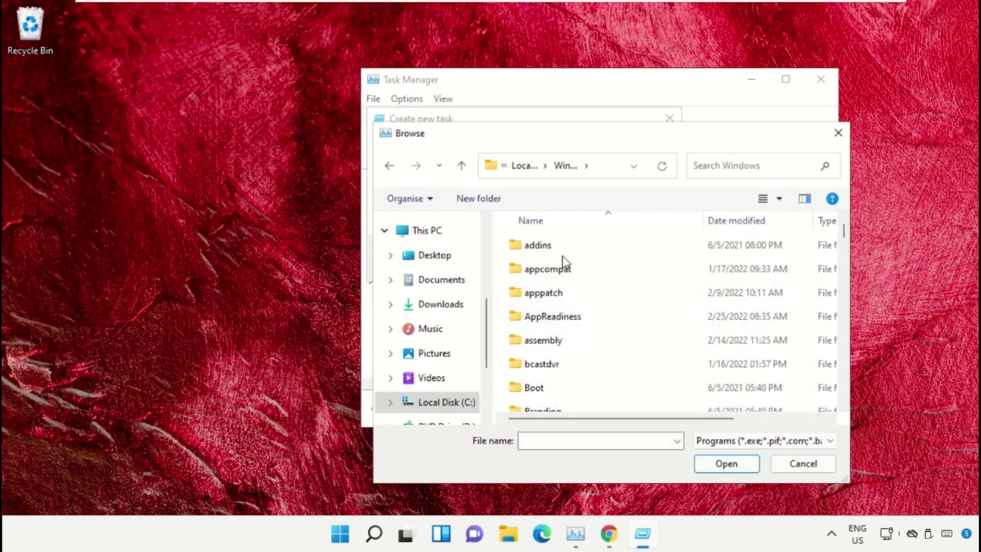
Open the System32 folder, backing out of sk-SK, and scroll toward cmd.exe.
scroll(563, 262, "down", 20)
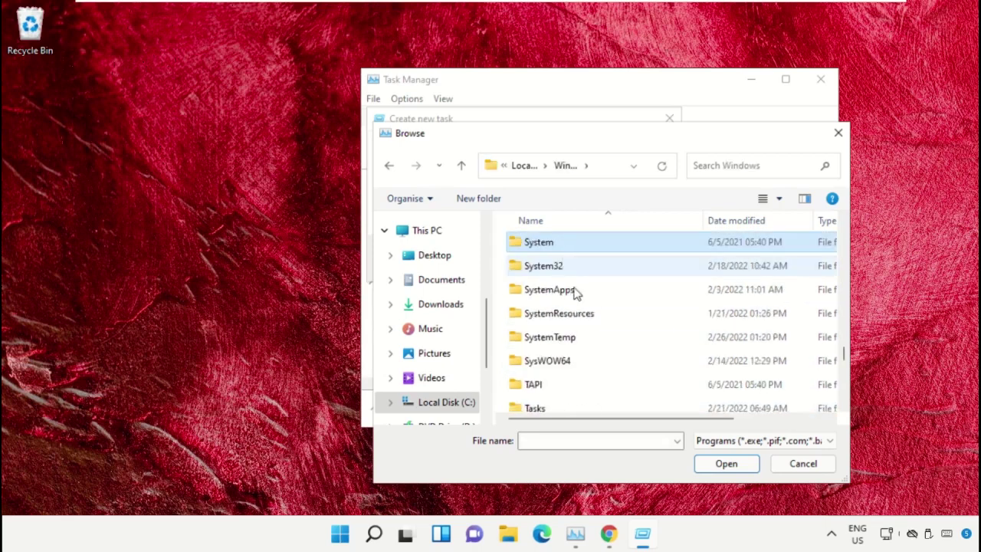
left_click(582, 272)
double_click(583, 272)
scroll(575, 299, "down", 10)
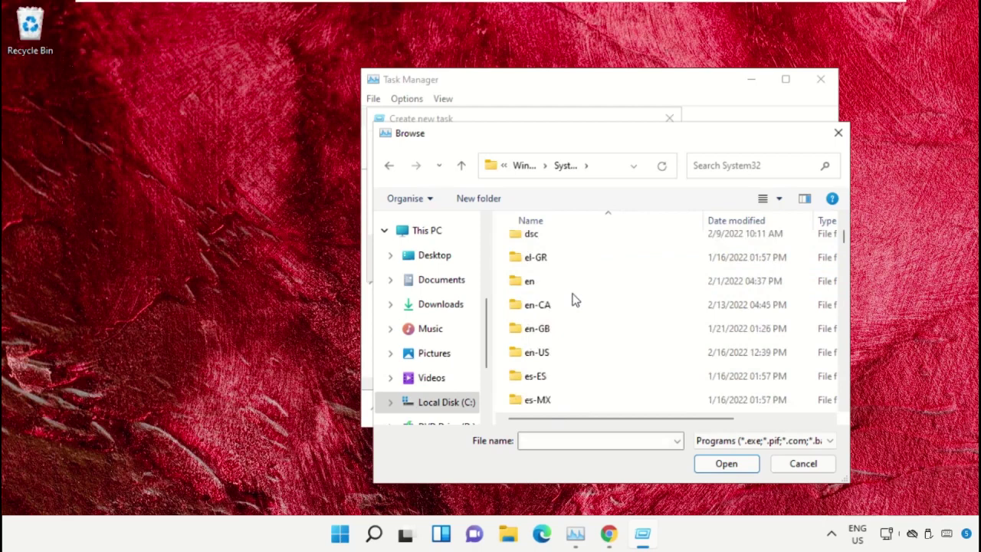
scroll(587, 328, "down", 10)
double_click(590, 329)
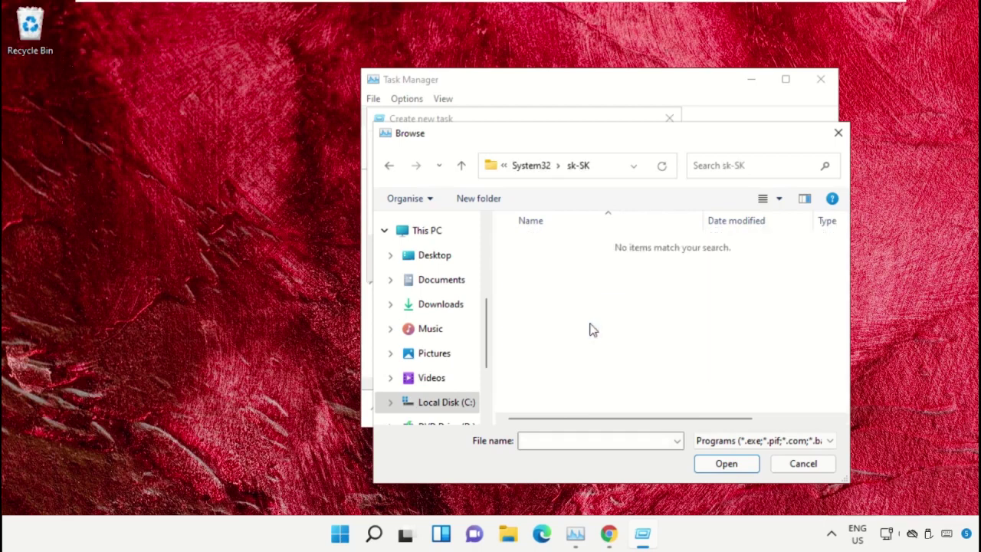
key("BackSpace")
scroll(590, 330, "down", 20)
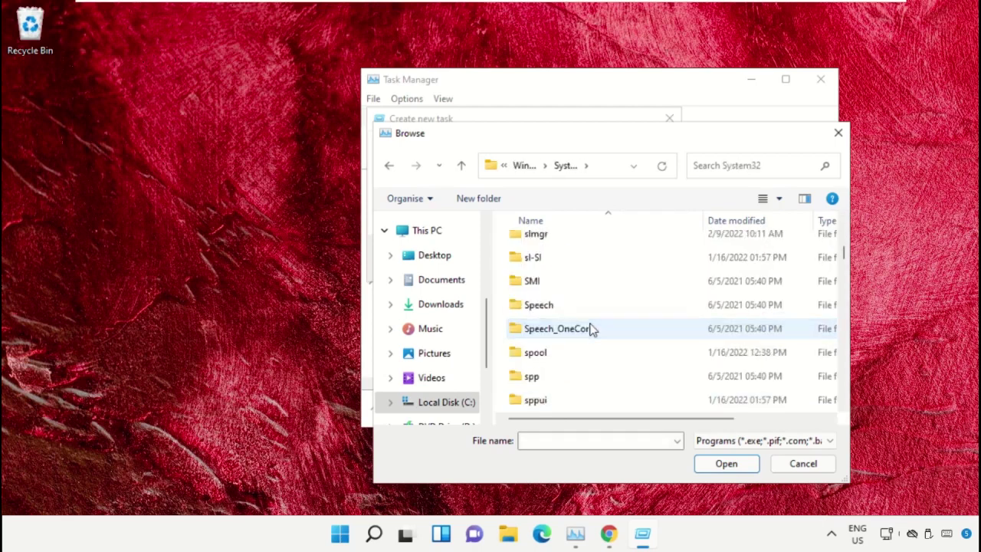
Choose cmd.exe and run it as a new task with administrative privileges.
type("cmd.exe")
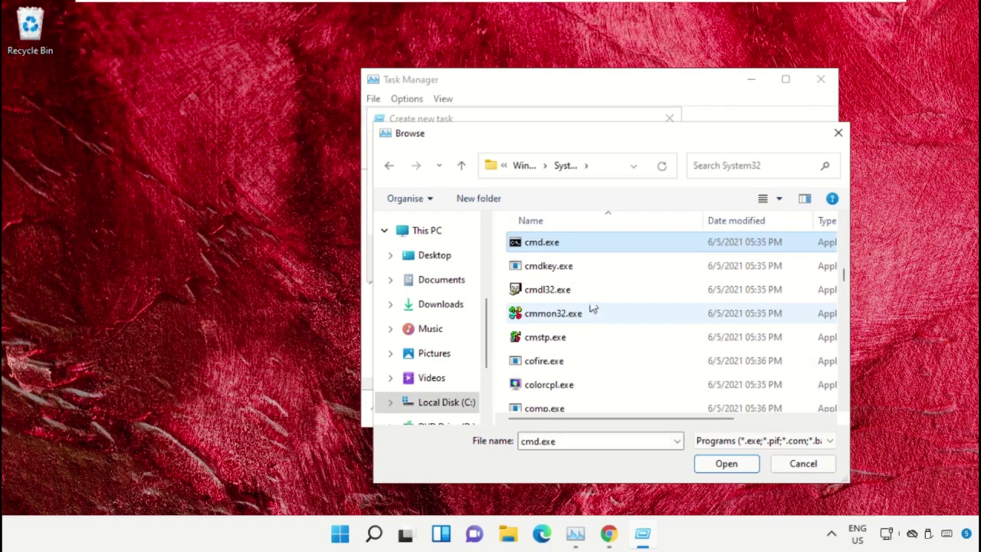
double_click(558, 242)
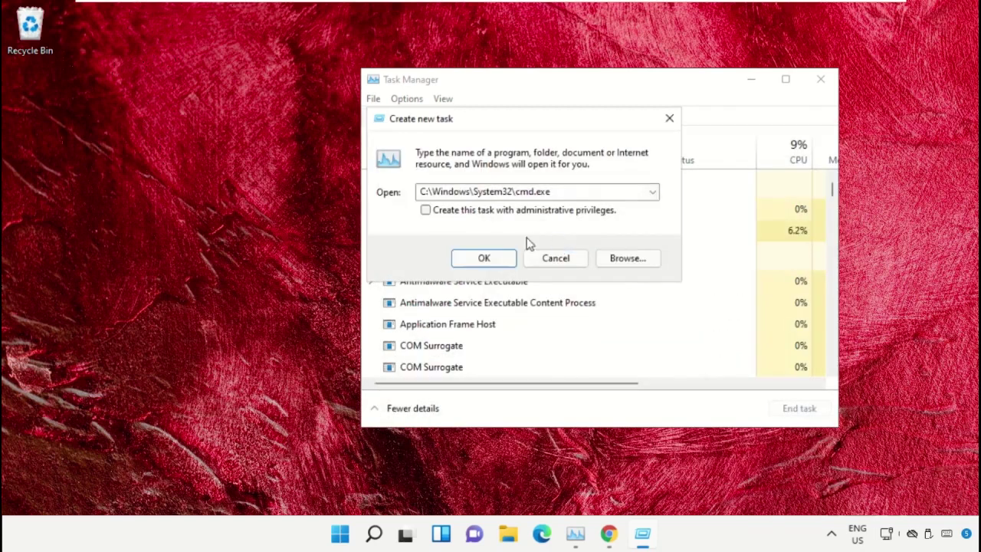
left_click_drag(595, 190, 323, 195)
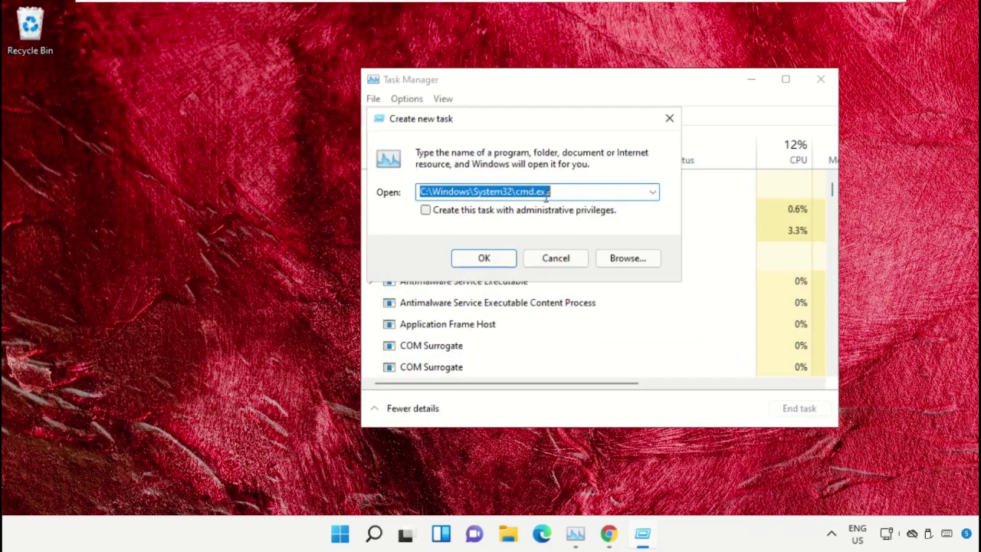
left_click(469, 214)
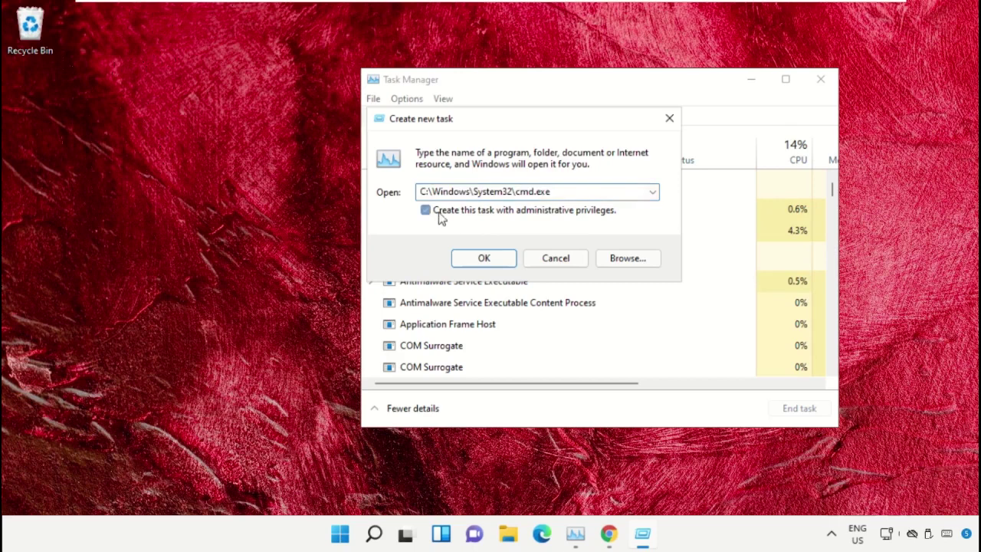
left_click(480, 261)
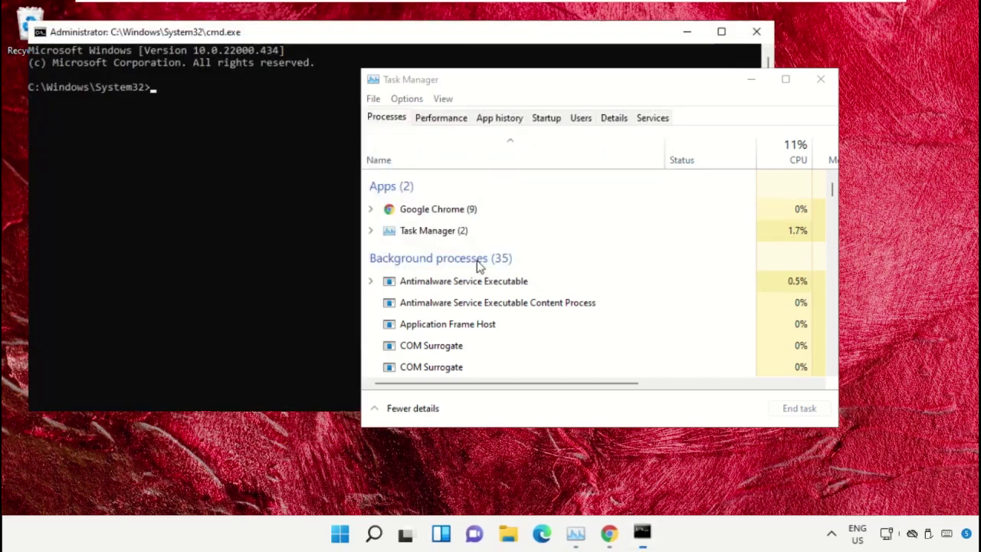
Minimize Task Manager, shrink and centre the command window, and move Chrome beside Edge.
left_click(751, 82)
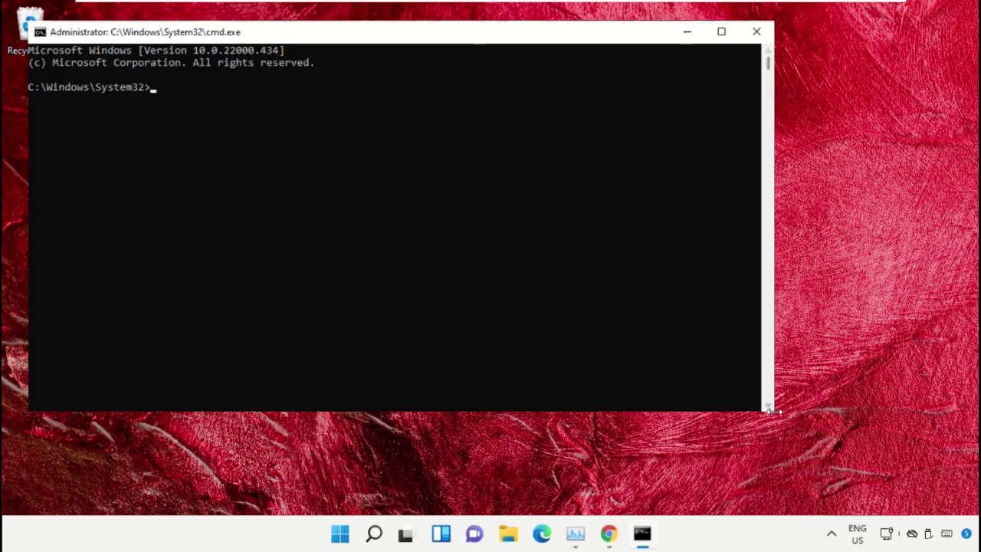
left_click_drag(776, 417, 572, 341)
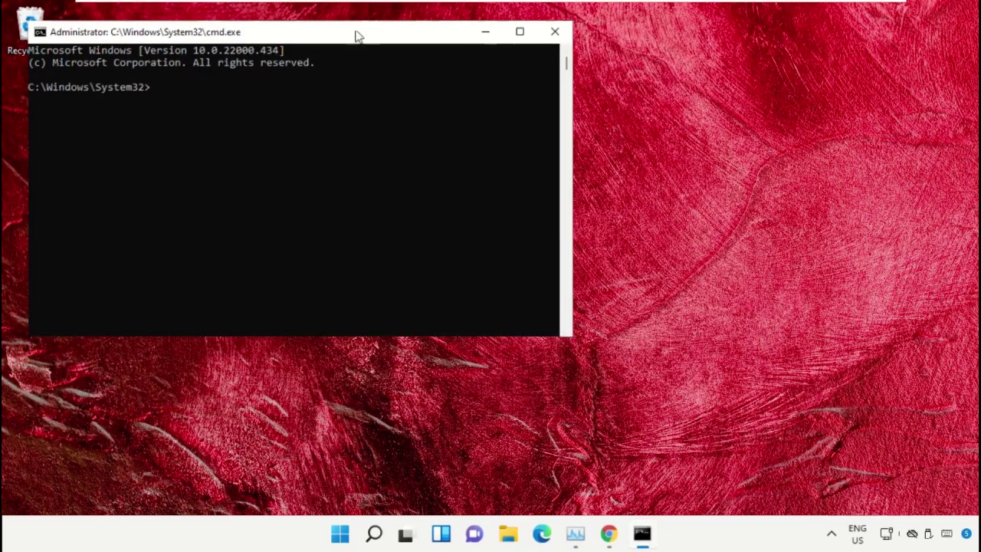
left_click_drag(356, 36, 603, 188)
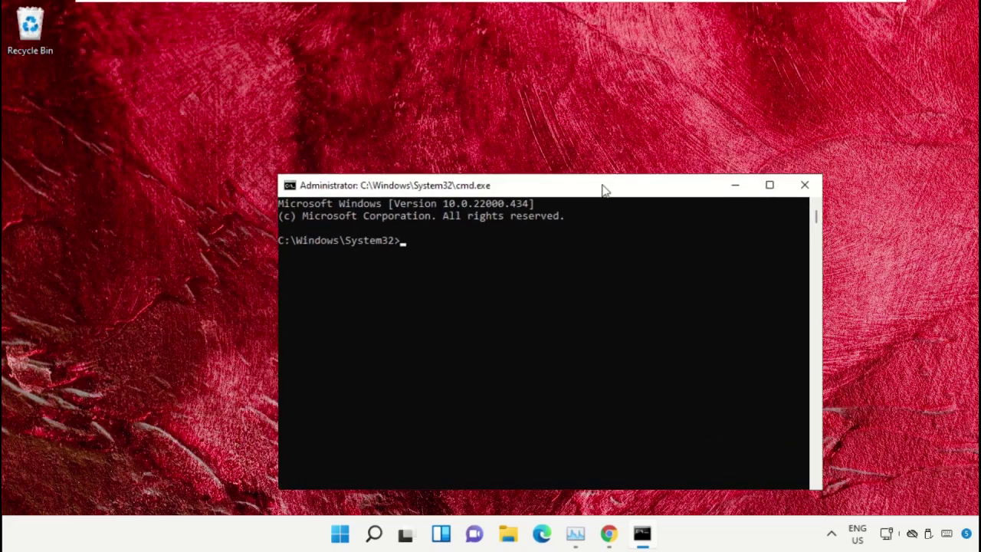
left_click_drag(608, 534, 576, 535)
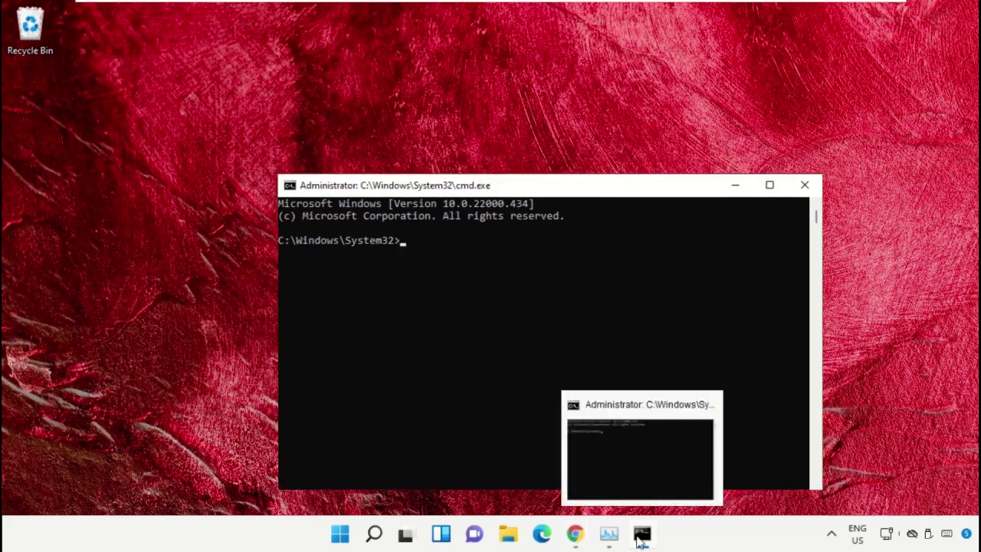
In Chrome, search Google for 'hows.tech windows commands' using the suggested query.
left_click(578, 535)
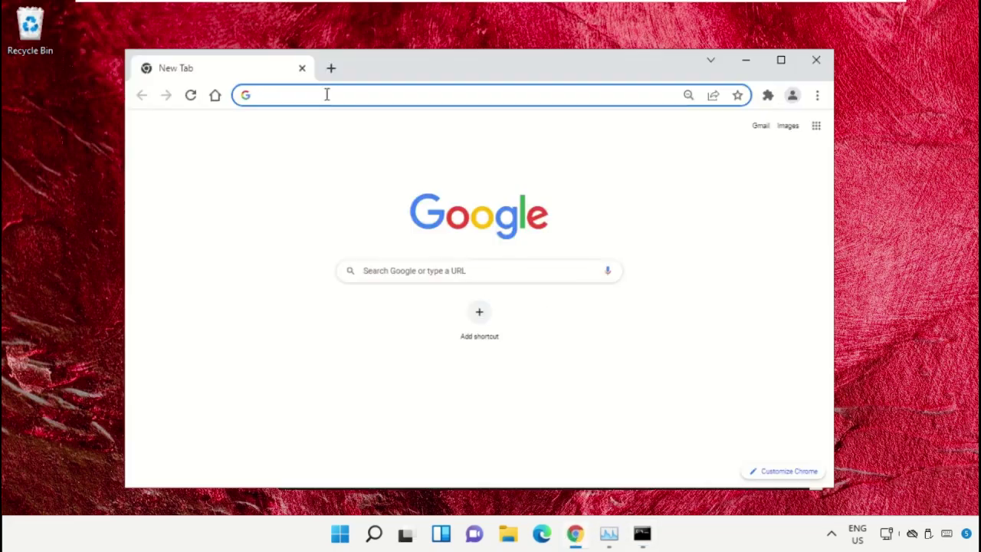
type("goog")
left_click(294, 337)
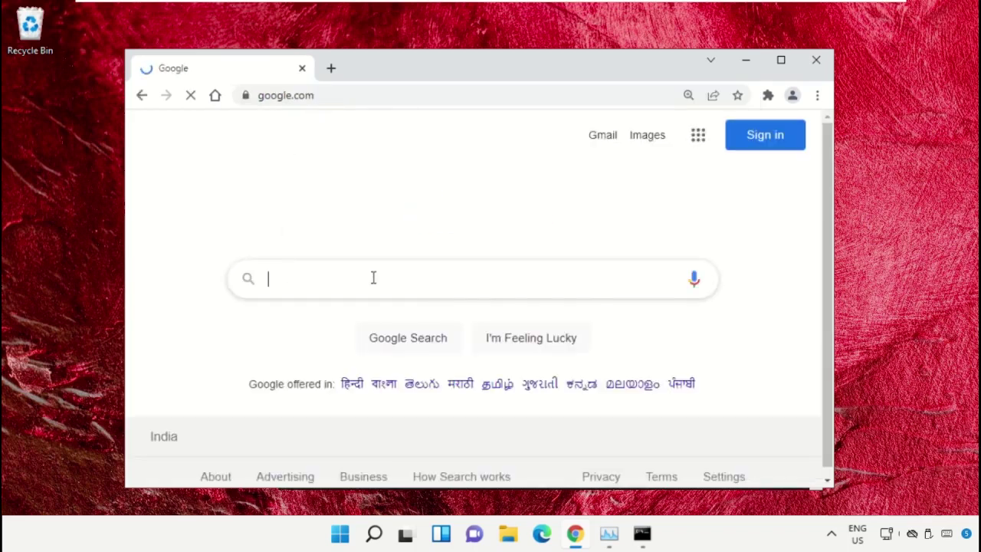
type("hows.te")
key("Down")
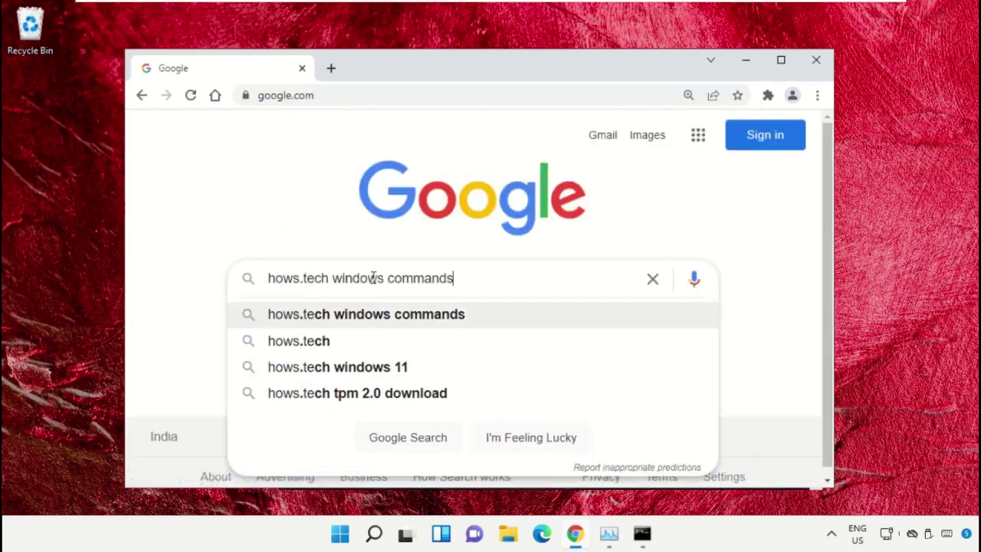
key("Return")
left_click_drag(493, 147, 255, 131)
left_click(304, 127)
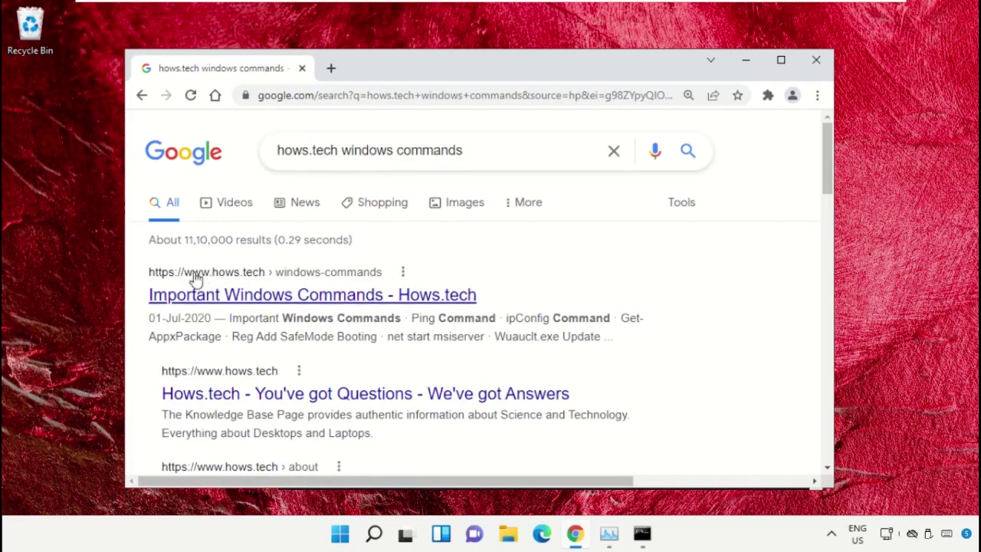
Open the Important Windows Commands article on hows.tech and scroll down to the sfc commands.
left_click(419, 297)
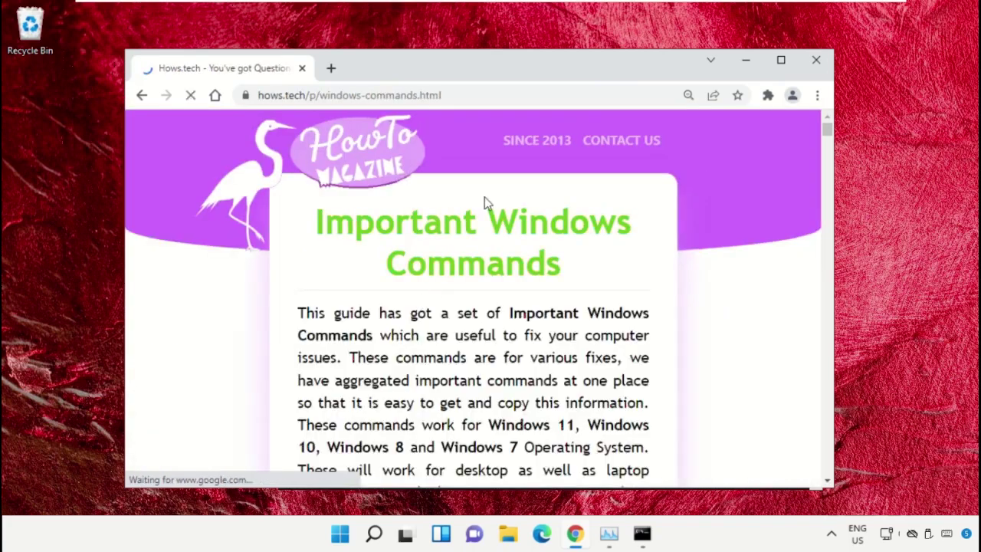
scroll(485, 200, "down", 10)
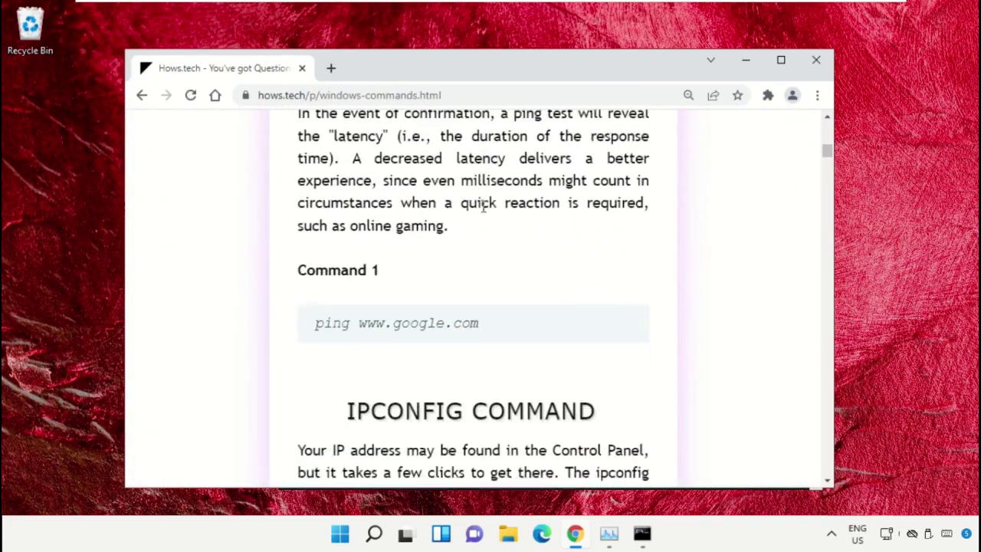
scroll(485, 207, "down", 20)
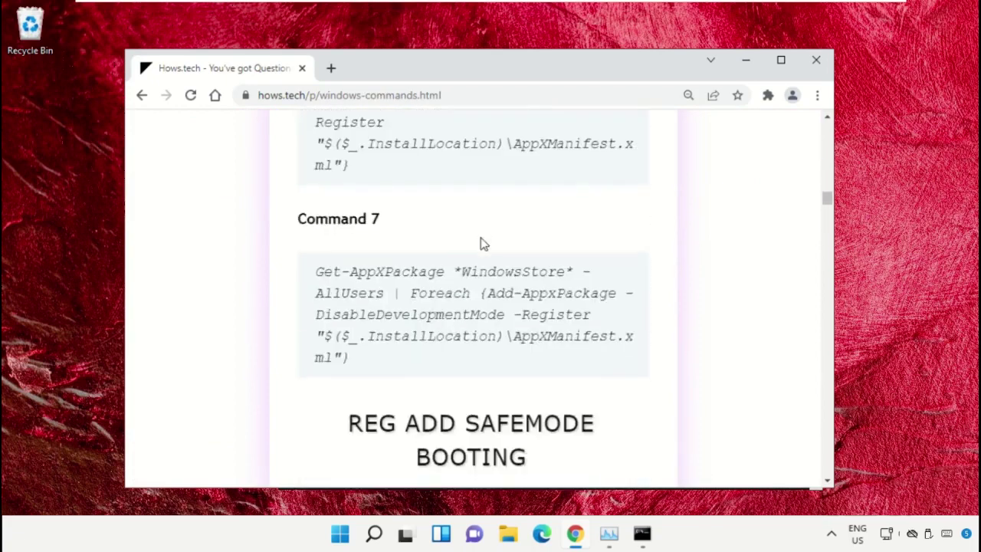
scroll(484, 244, "down", 20)
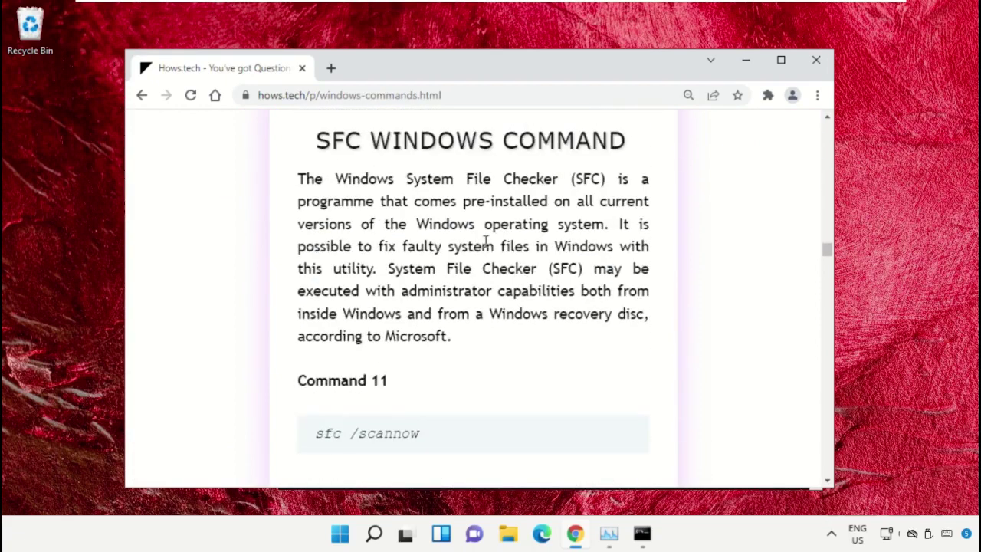
scroll(484, 245, "down", 12)
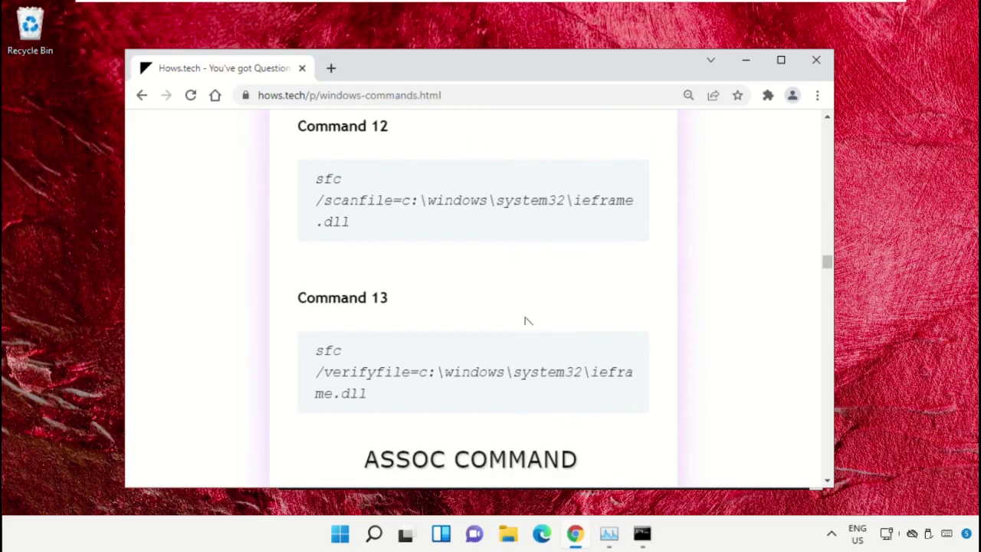
Copy the sfc /scanfile command for ieframe.dll and run it in the admin Command Prompt.
triple_click(432, 200)
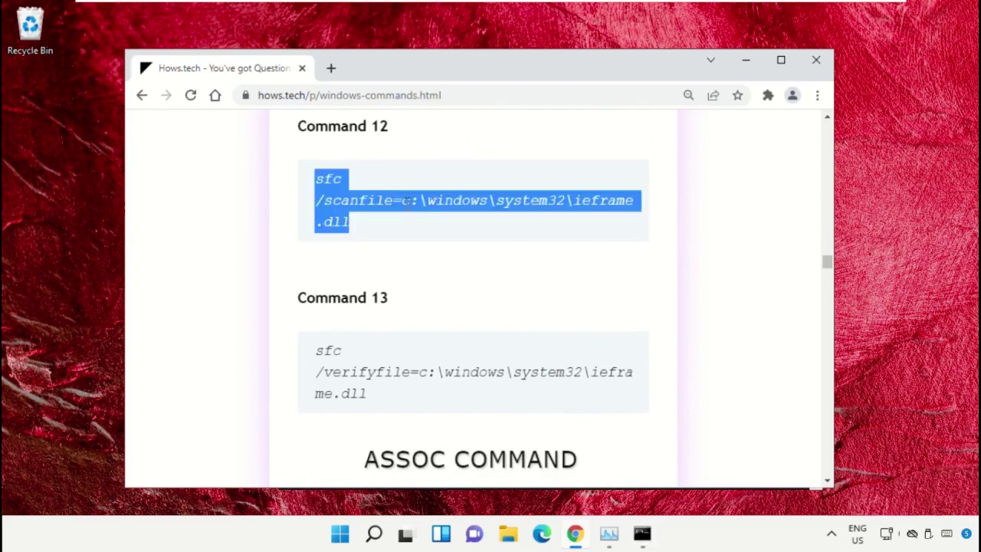
right_click(386, 199)
left_click(421, 220)
left_click(642, 534)
right_click(433, 248)
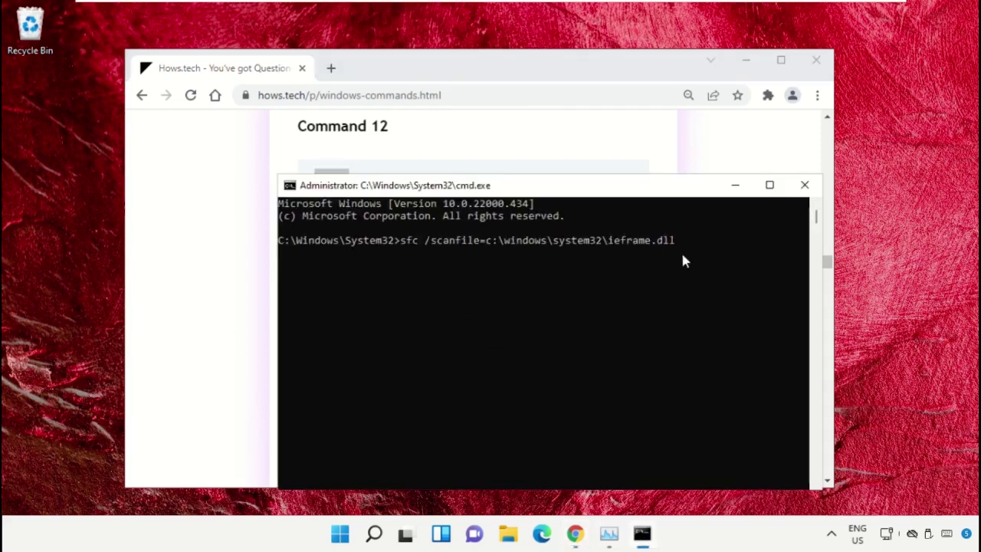
key("Return")
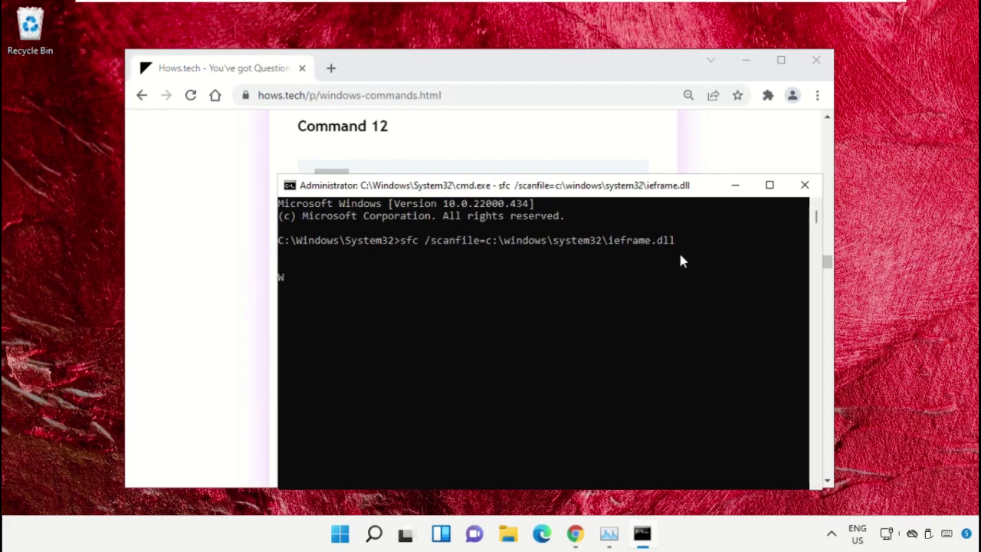
Copy and run the sfc /verifyfile command for ieframe.dll, then close Command Prompt.
left_click(580, 127)
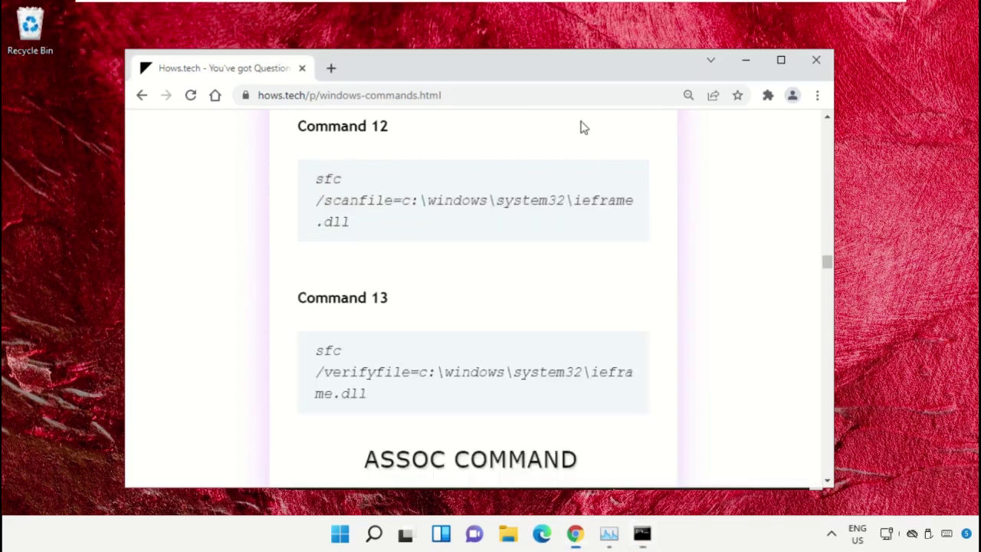
triple_click(426, 369)
right_click(426, 370)
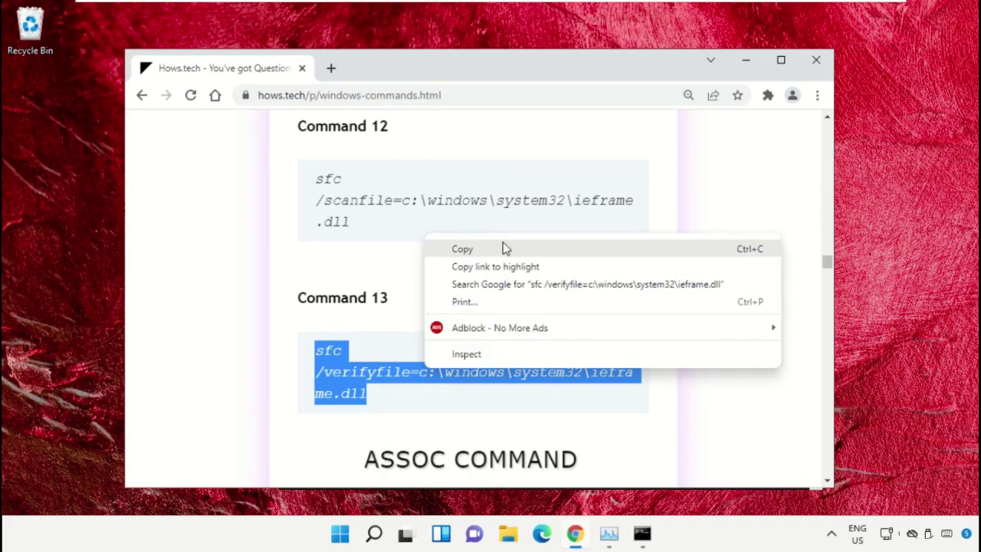
left_click(503, 247)
left_click(641, 533)
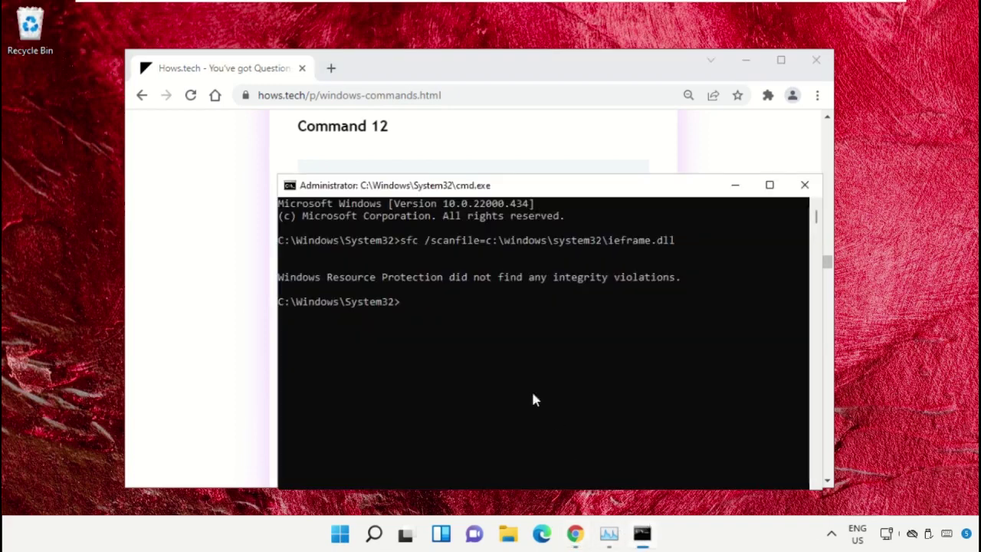
right_click(487, 340)
key("Return")
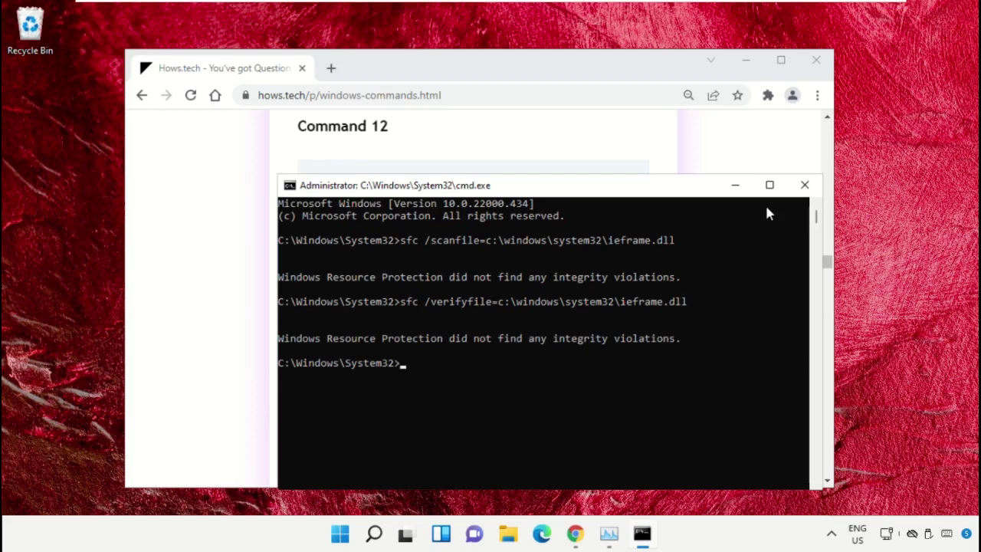
key("Return")
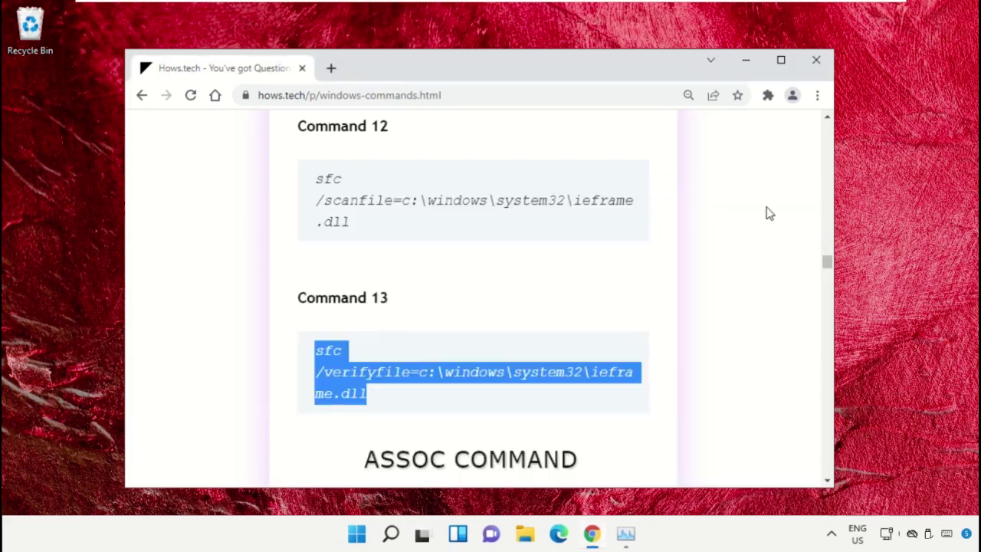
Minimize Chrome, open File History from Search to confirm it is off, then close it.
left_click(746, 60)
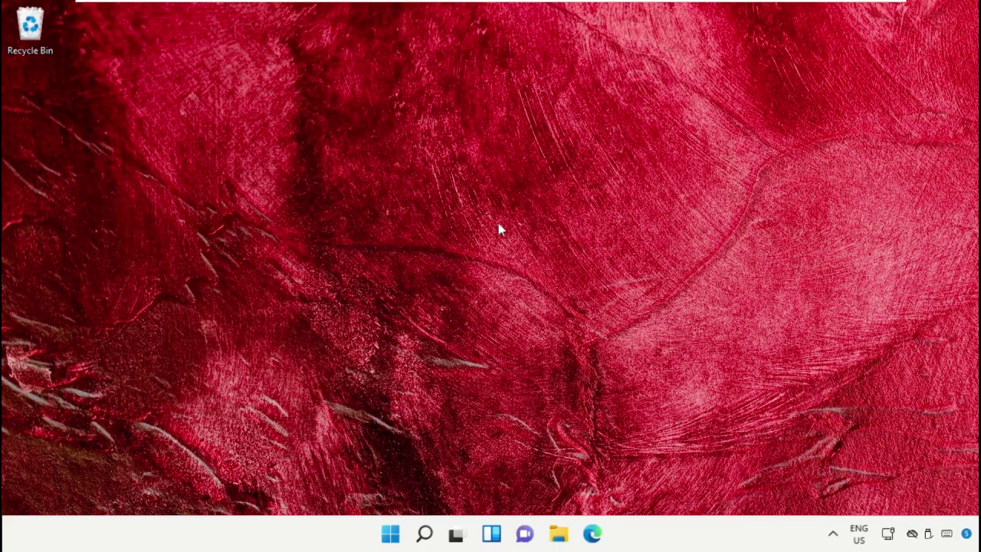
left_click(424, 534)
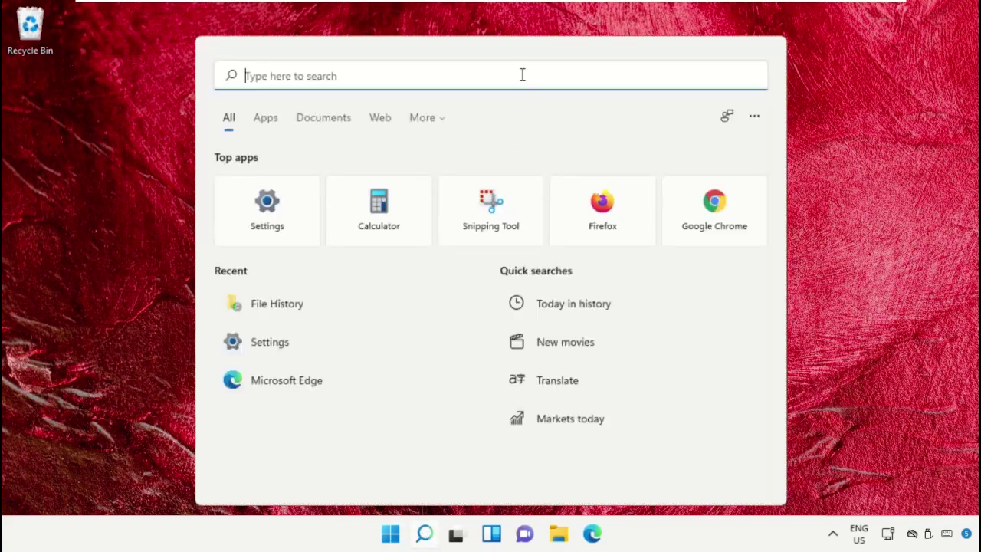
type("File History")
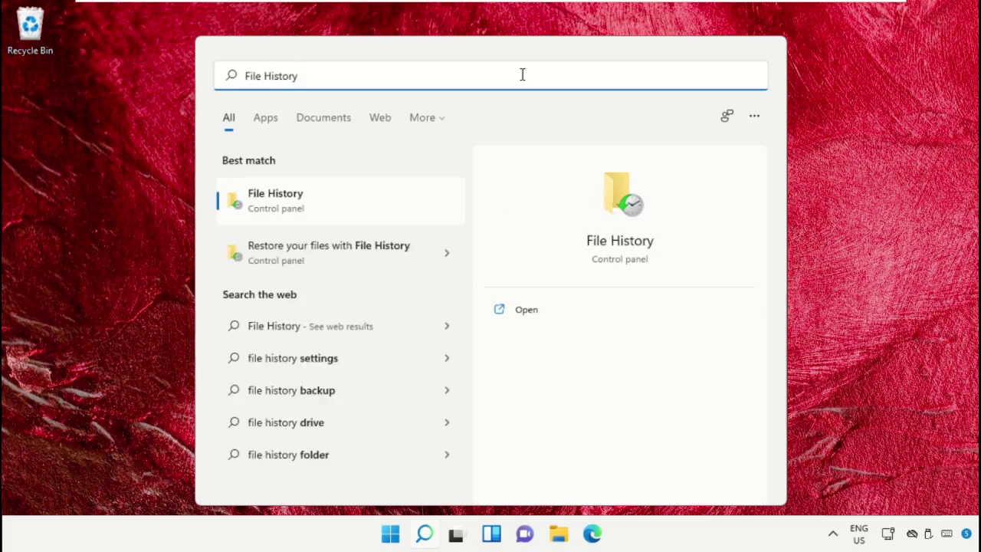
left_click(351, 202)
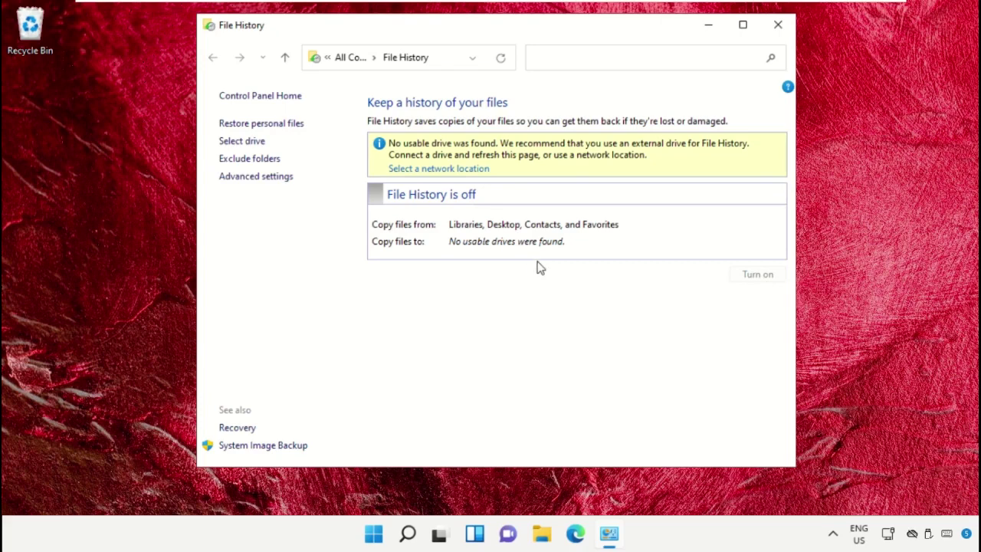
left_click(776, 26)
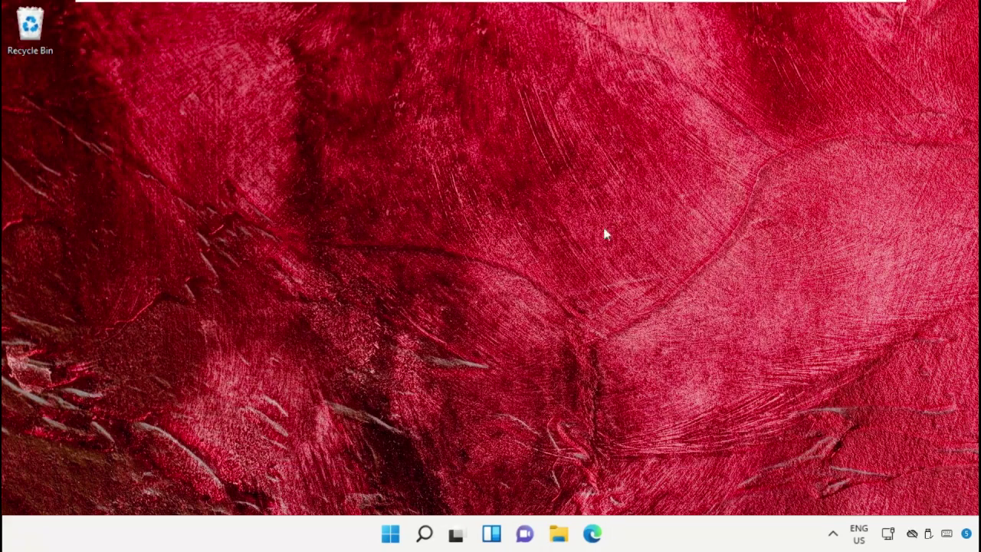
Launch Edit Group Policy from Search, then move the window and widen its tree pane.
left_click(424, 534)
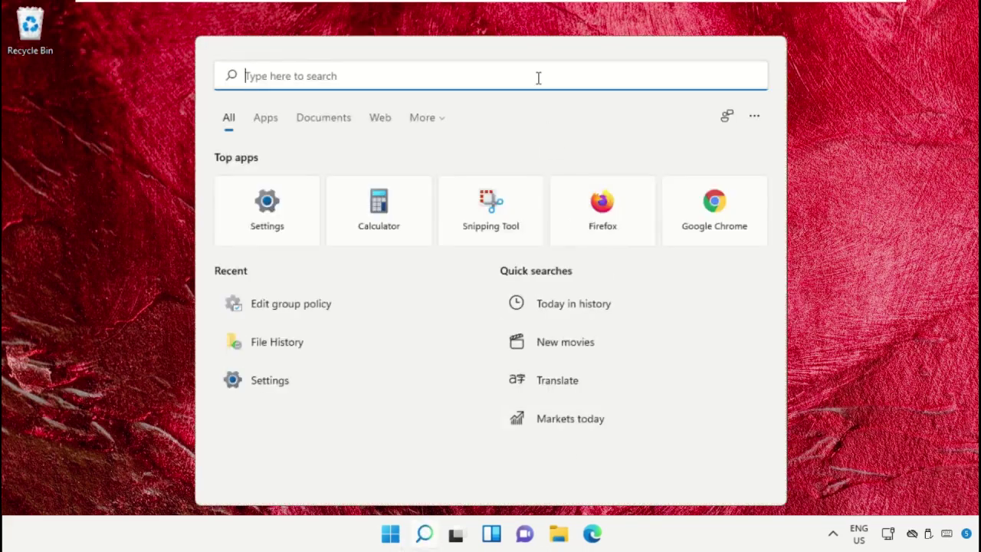
type("Edit Group Policy")
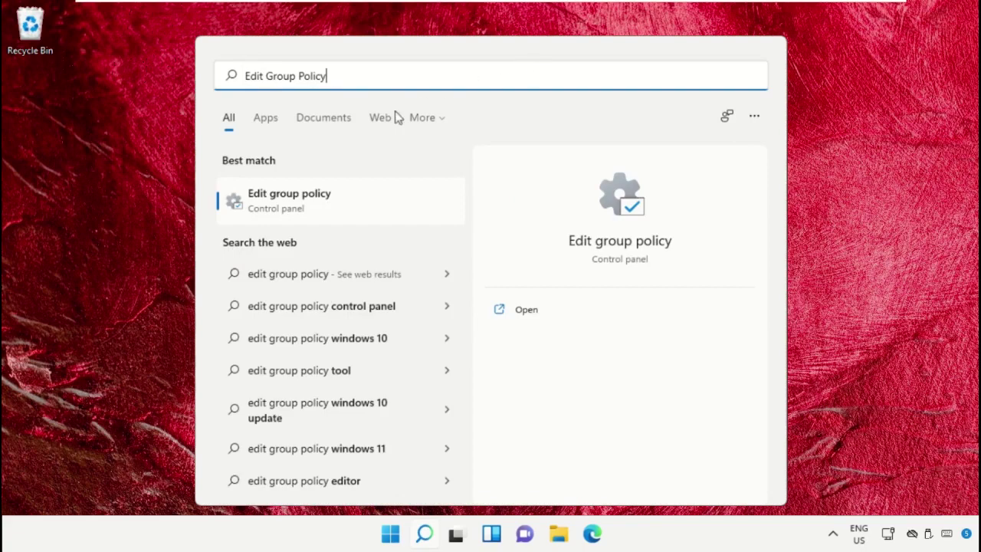
left_click(347, 205)
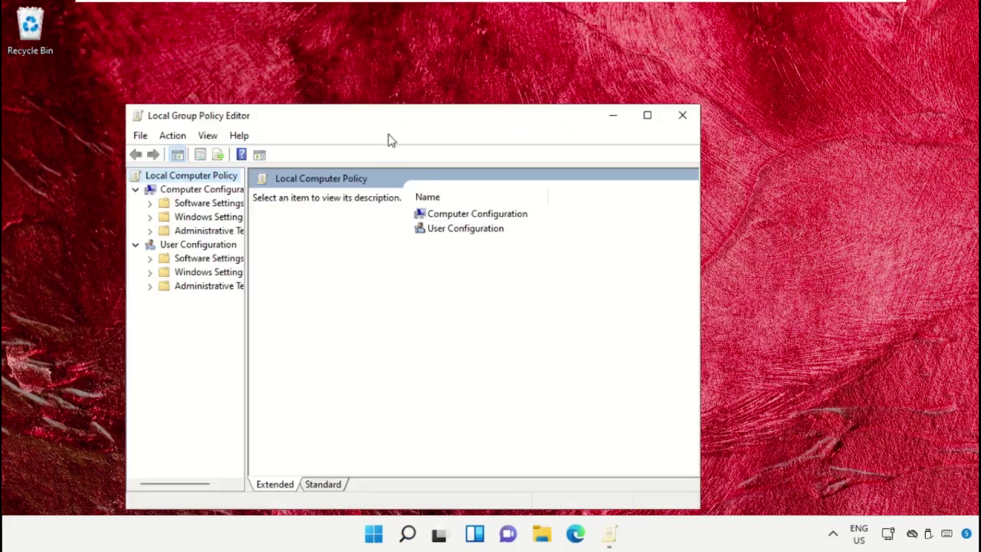
left_click_drag(390, 126, 444, 46)
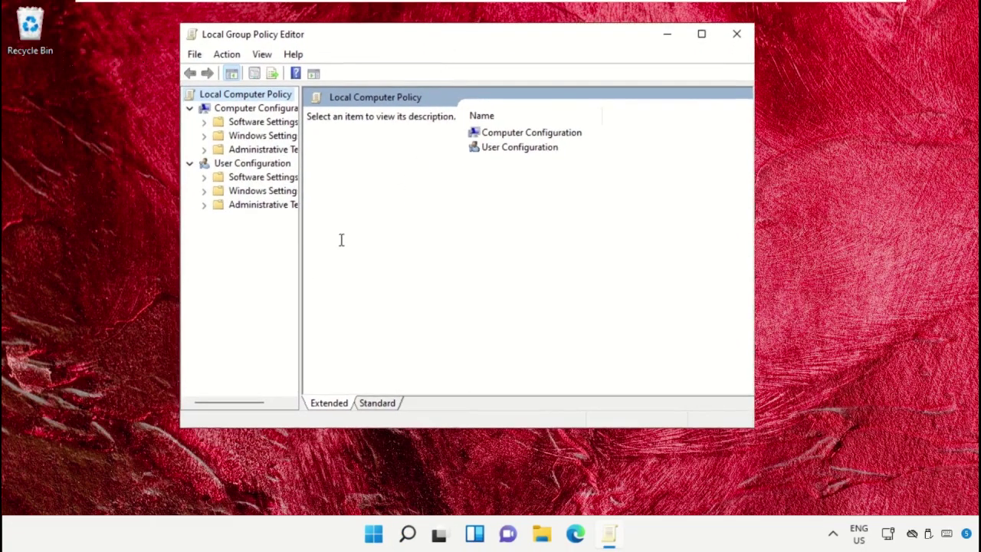
left_click_drag(301, 250, 361, 243)
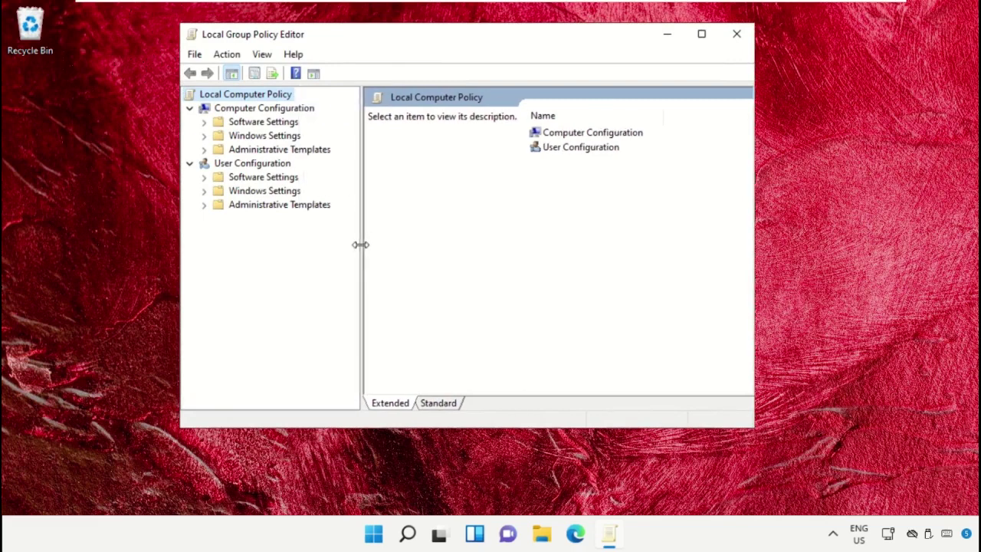
Go to Administrative Templates > Windows Components > File History and select Turn off File History.
double_click(216, 151)
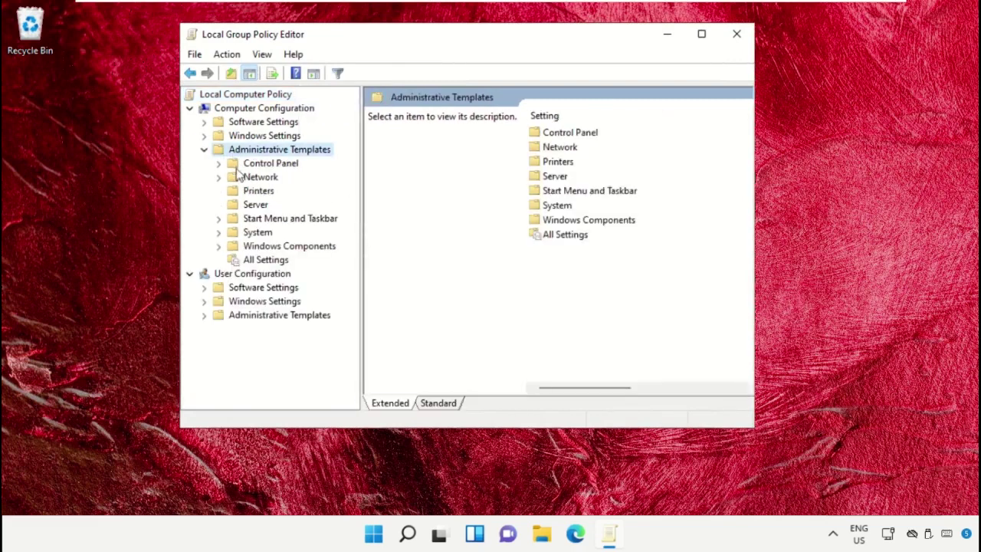
left_click(224, 247)
left_click(220, 246)
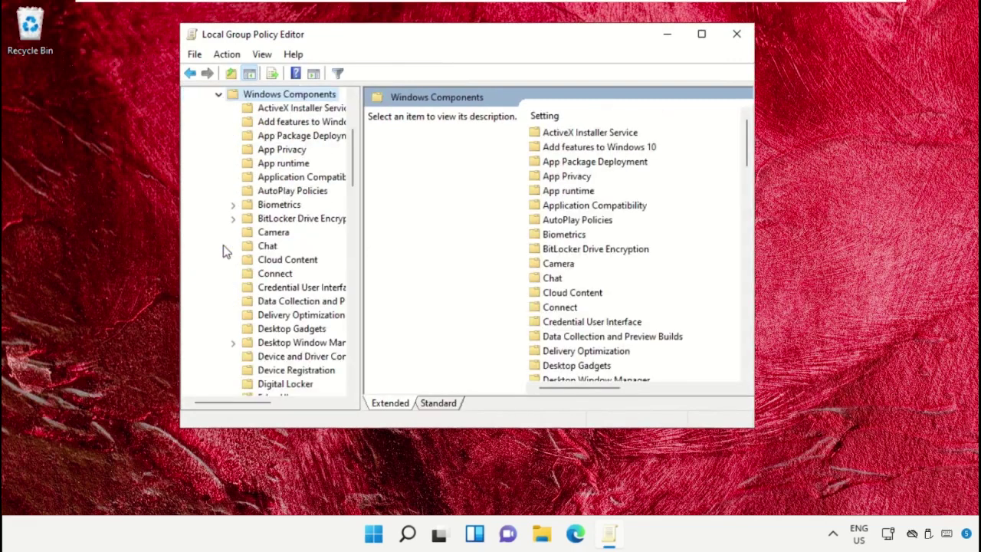
left_click_drag(348, 169, 341, 218)
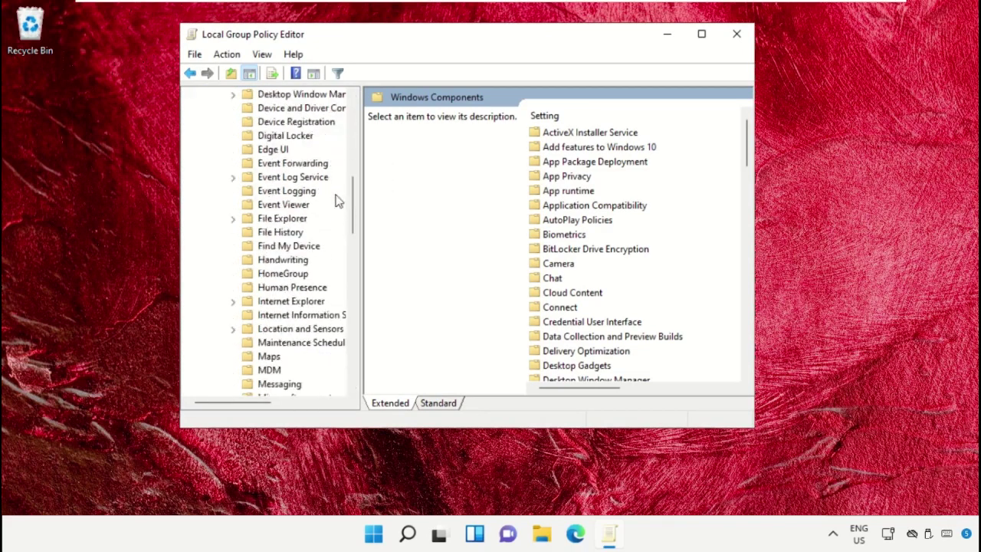
left_click(257, 233)
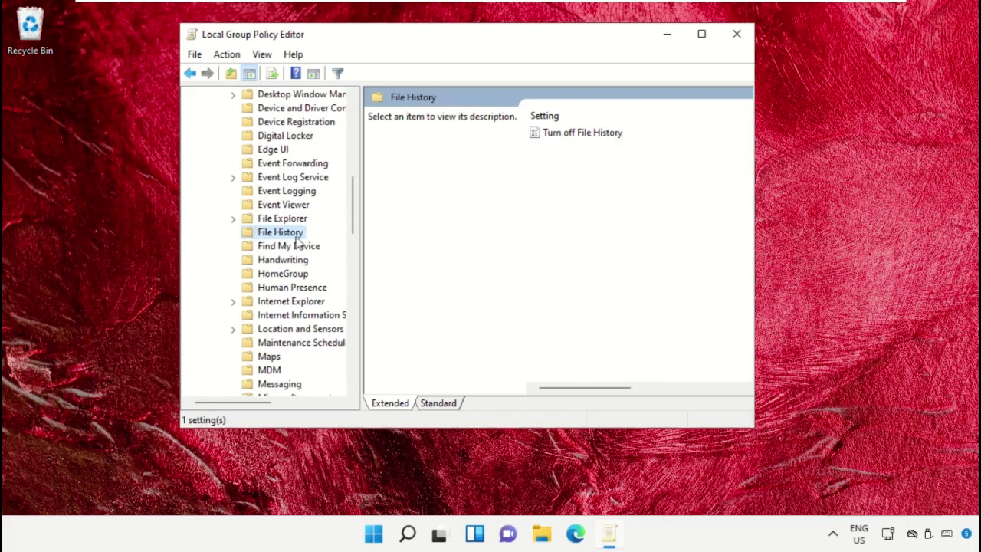
left_click(561, 134)
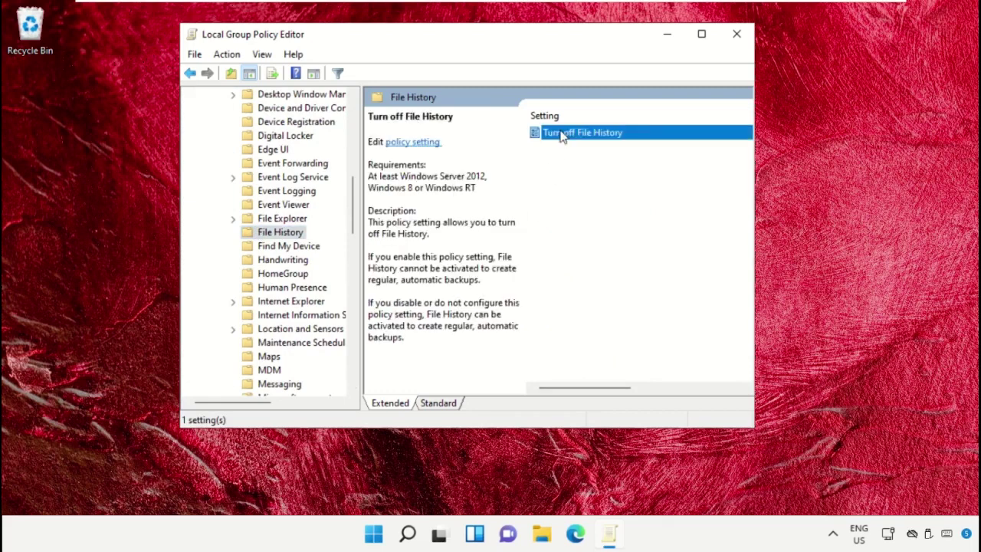
Set Turn off File History to Enabled, apply it, and close the Group Policy Editor.
left_click(413, 143)
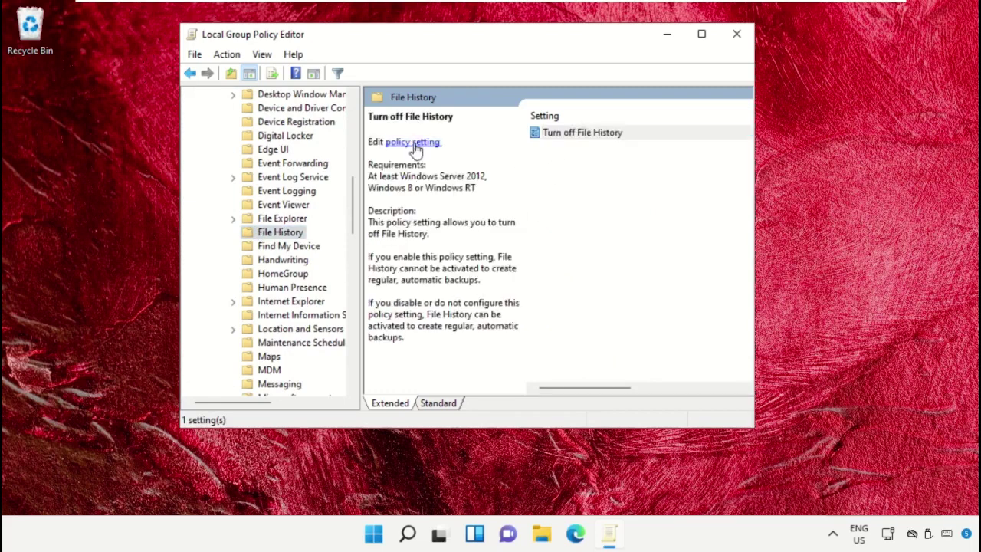
left_click_drag(417, 78, 523, 32)
left_click(240, 116)
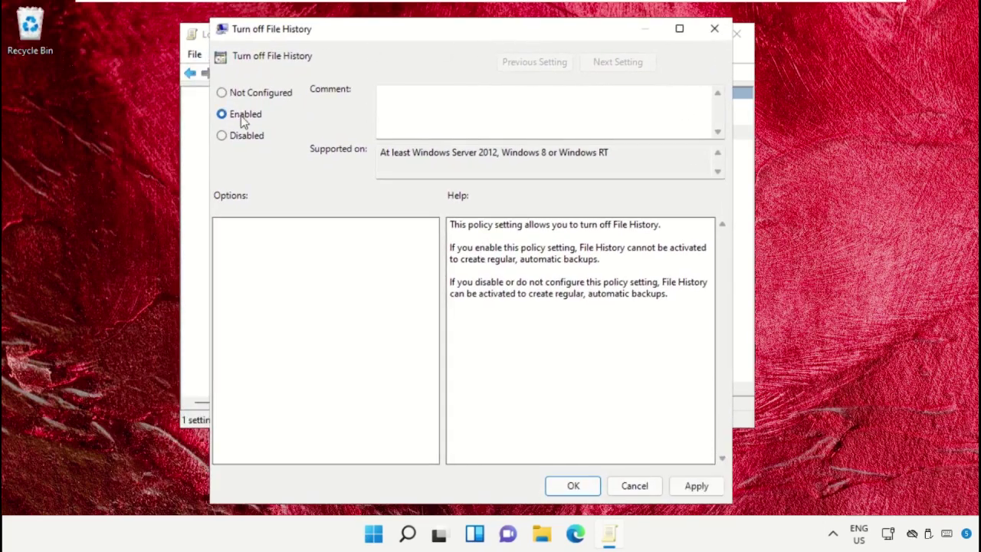
left_click(696, 487)
left_click(574, 487)
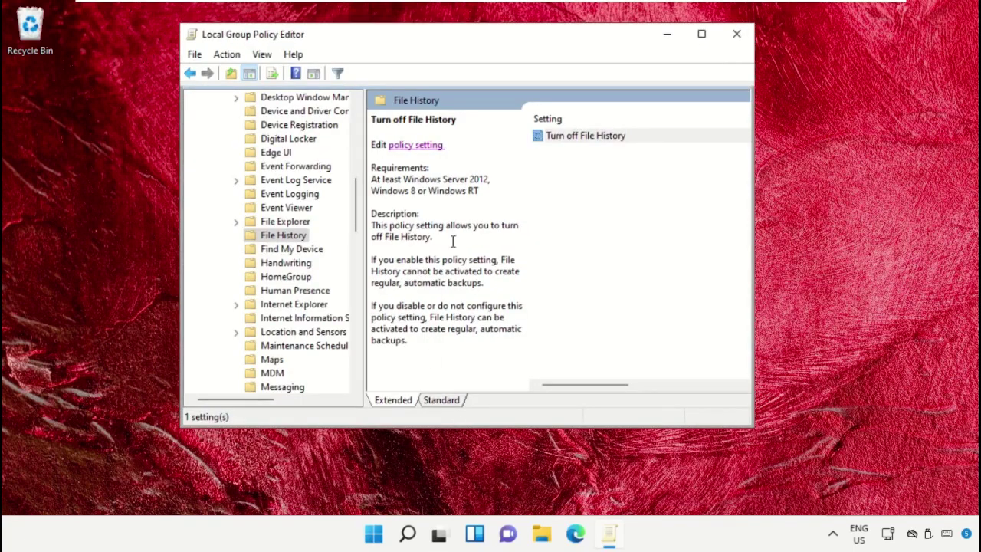
left_click(737, 35)
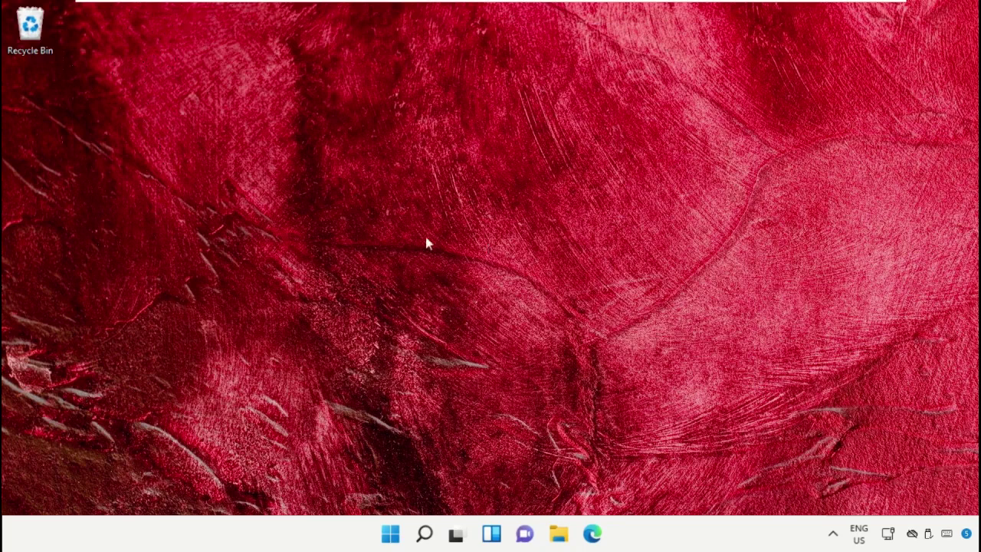
Launch Registry Editor from Search and allow it through the UAC prompt.
left_click(424, 534)
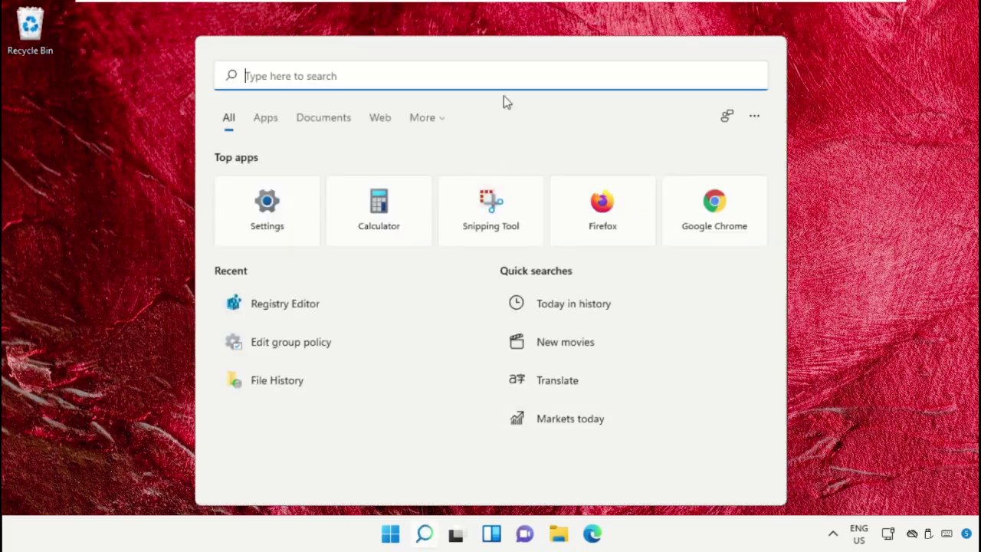
type("registry Editor")
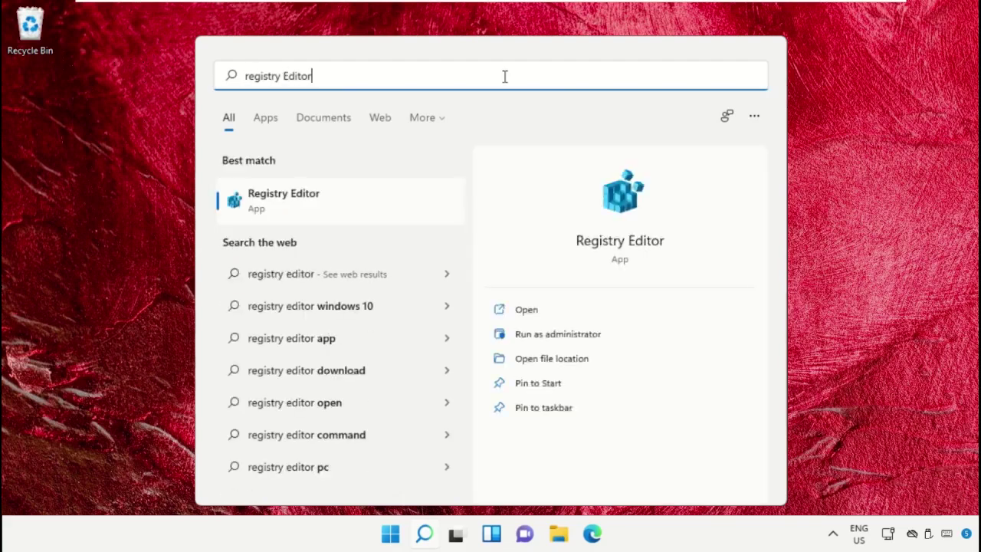
left_click(308, 212)
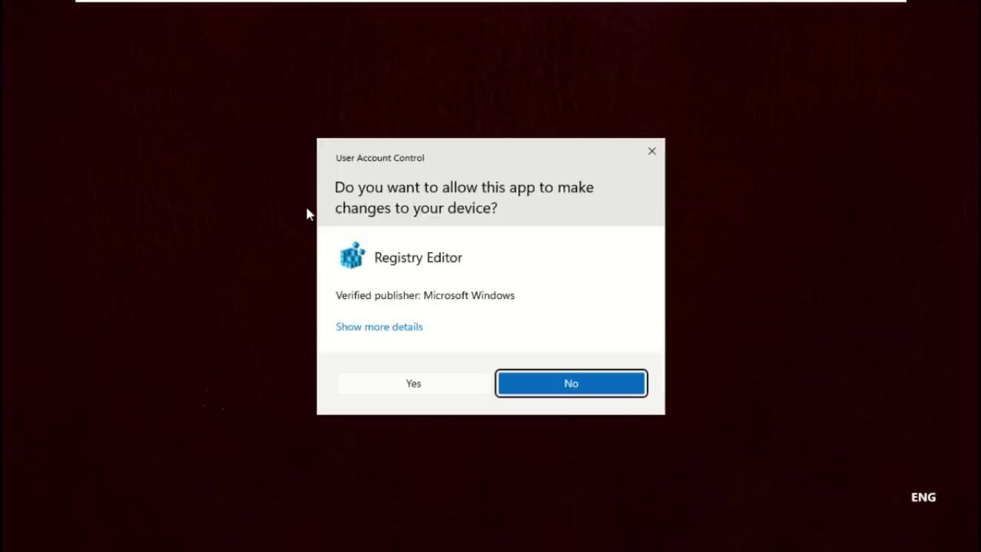
left_click(418, 377)
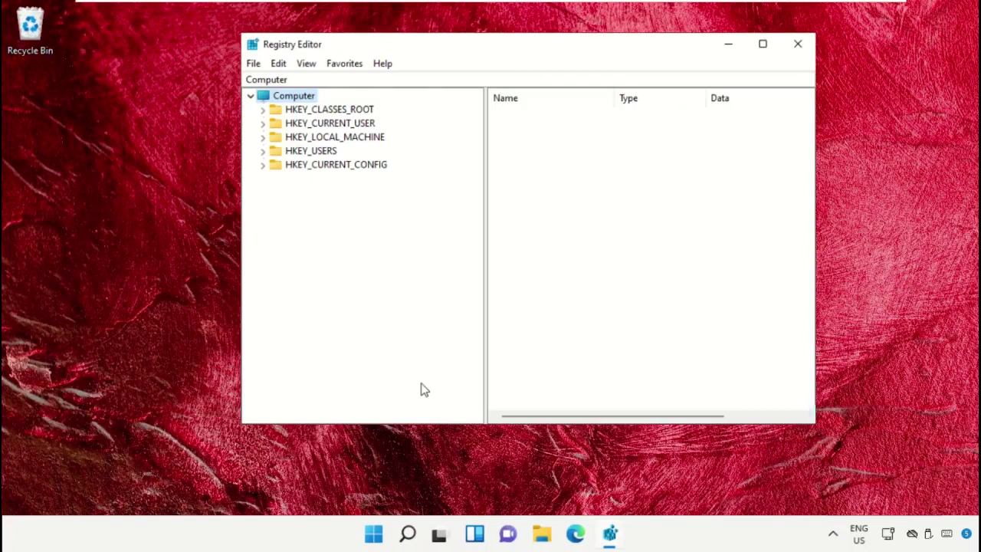
Expand HKEY_LOCAL_MACHINE > SOFTWARE > Policies > Microsoft > Windows in the registry tree.
left_click(284, 139)
left_click(263, 138)
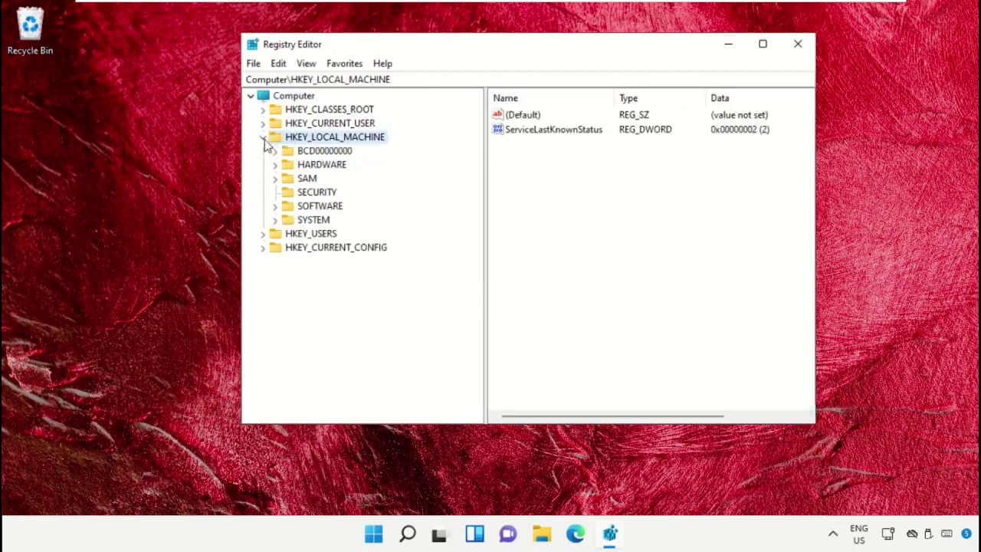
left_click(302, 206)
left_click(275, 207)
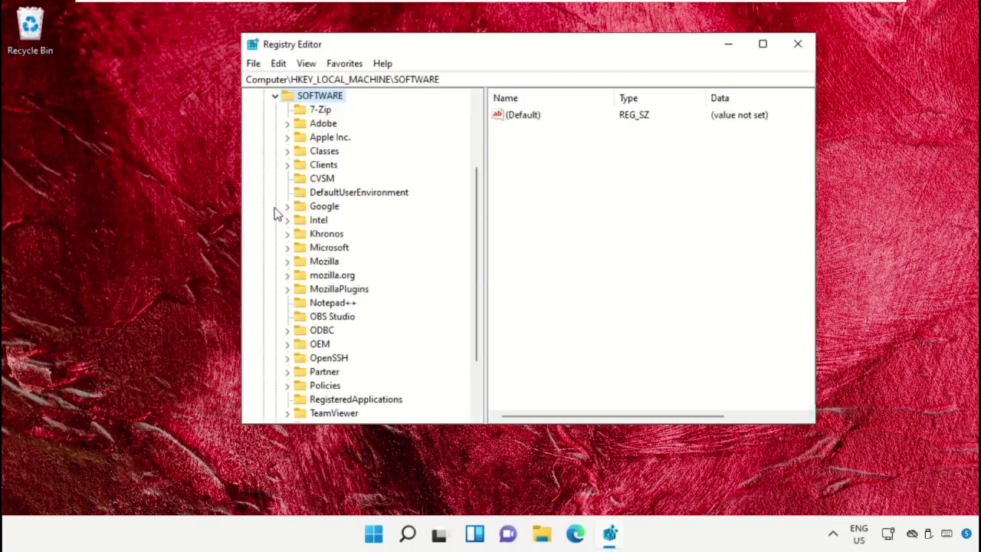
scroll(401, 287, "down", 2)
left_click(314, 303)
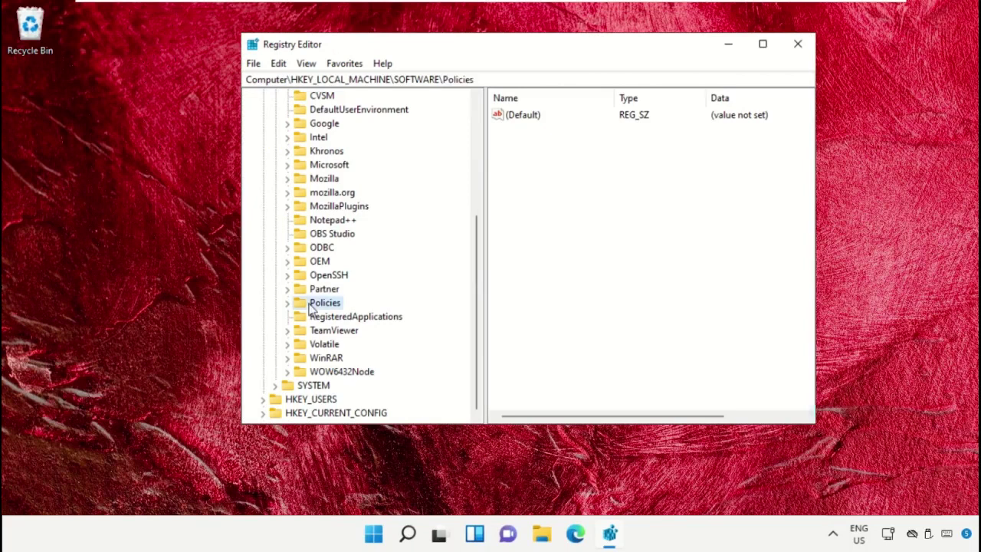
left_click(290, 304)
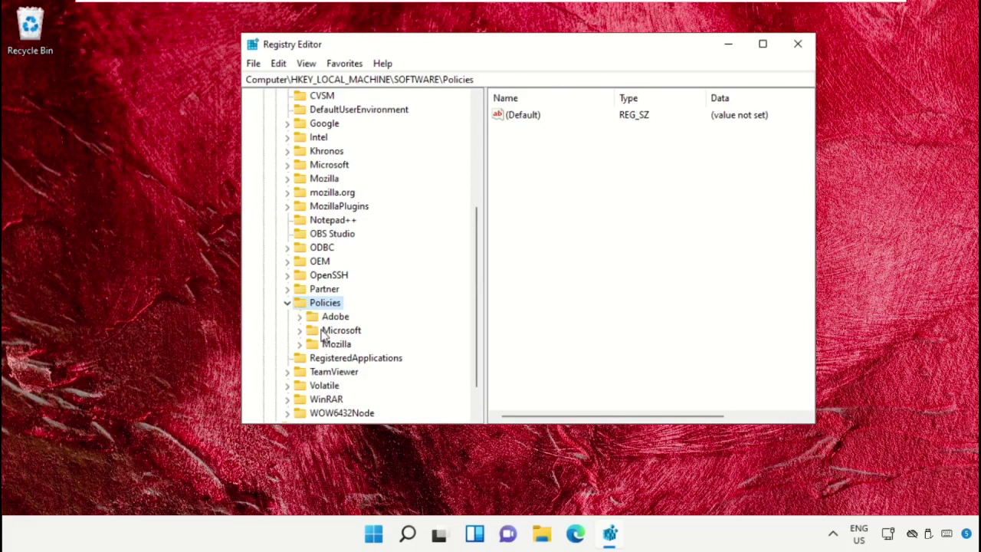
left_click(323, 332)
left_click(299, 330)
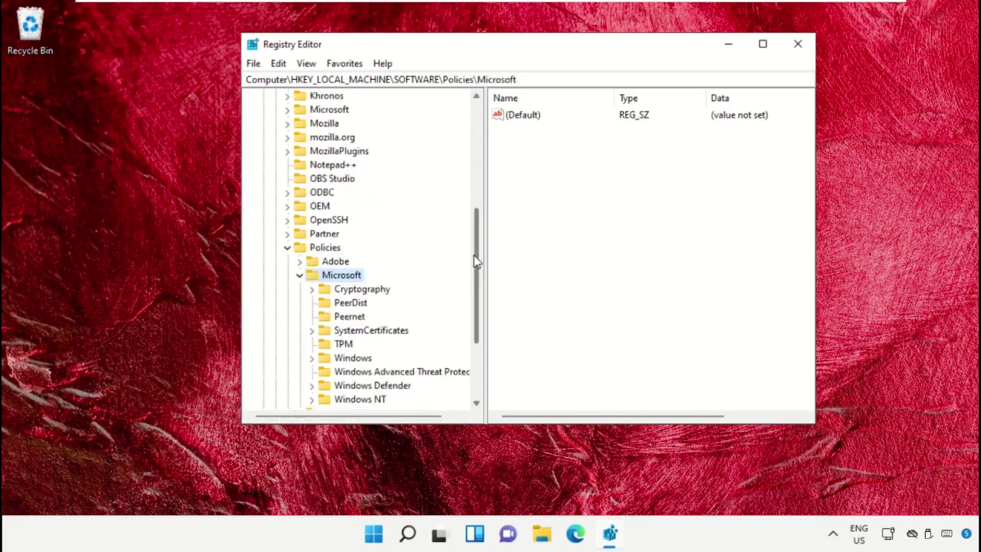
scroll(474, 261, "down", 2)
left_click(329, 277)
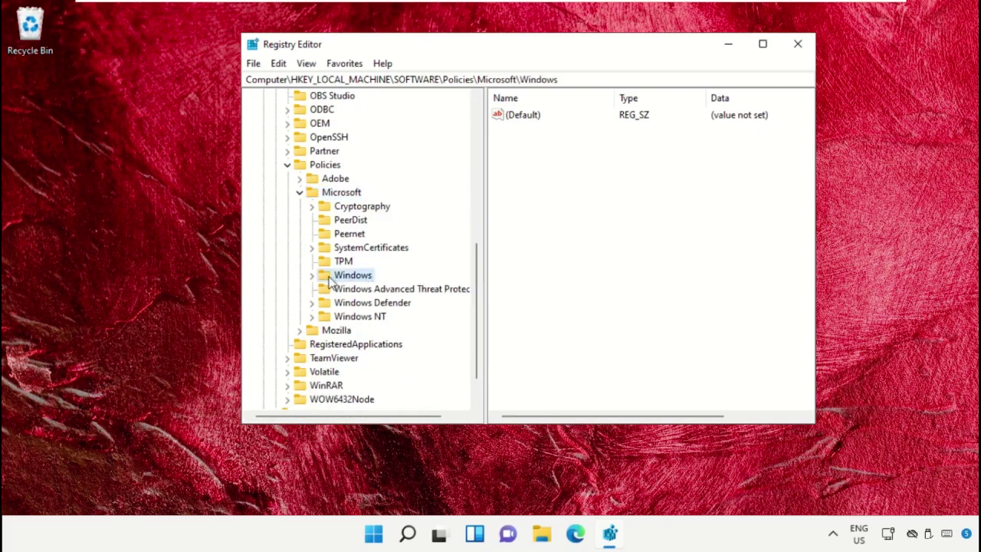
left_click(312, 275)
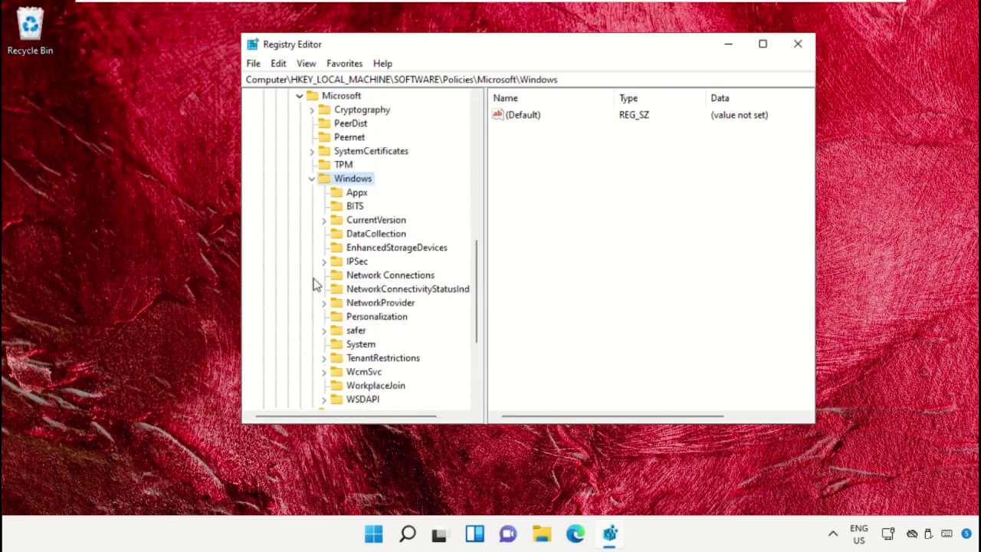
Create a new subkey named 'File History' under the Windows policies key.
right_click(352, 184)
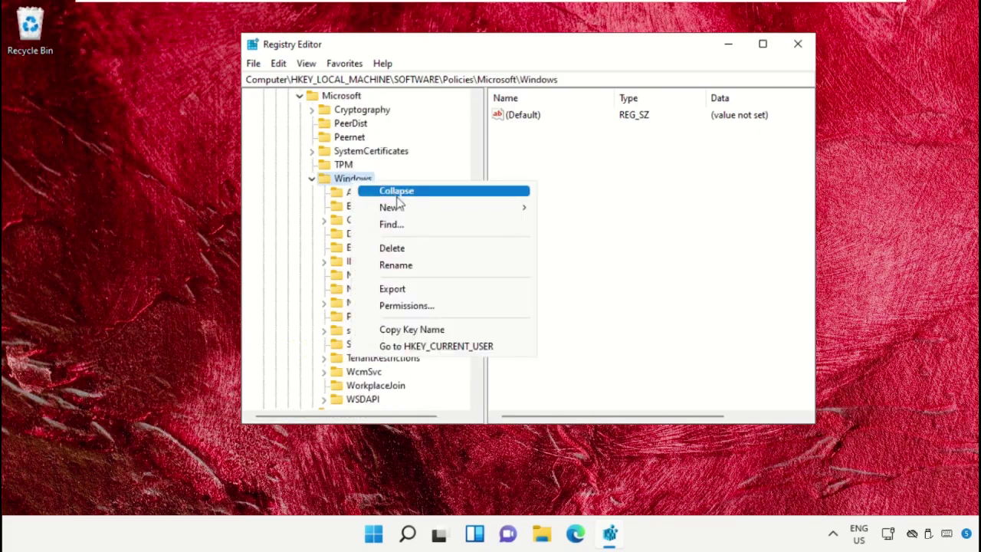
mouse_move(398, 210)
left_click(569, 207)
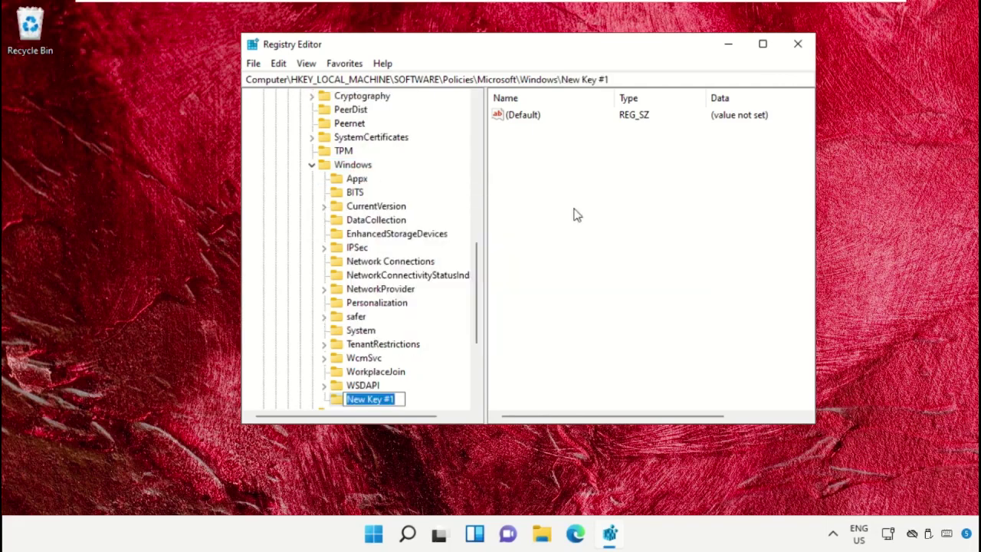
type("File History")
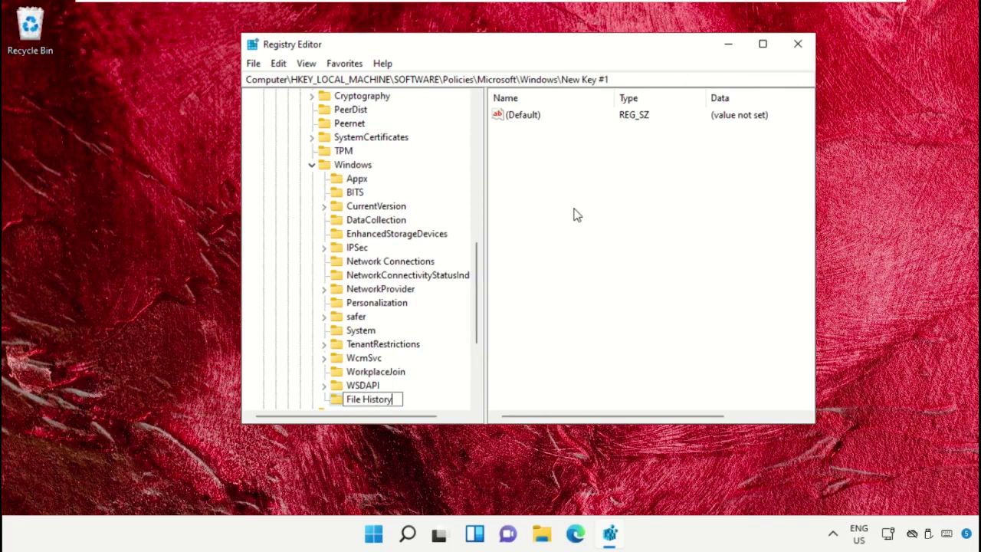
key("Return")
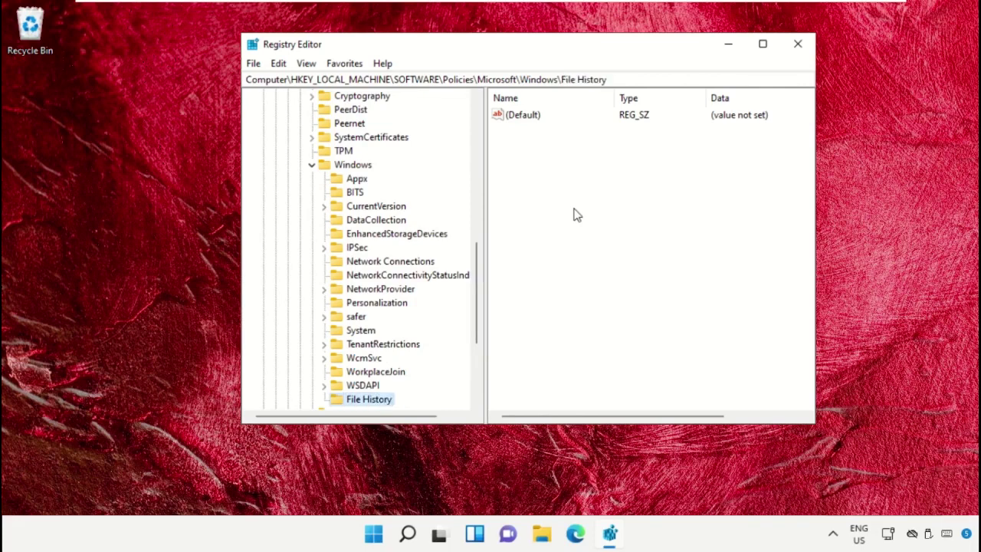
Add a DWORD (32-bit) value named 'Disabled' inside the File History key.
scroll(577, 214, "right", 1)
scroll(354, 361, "down", 1)
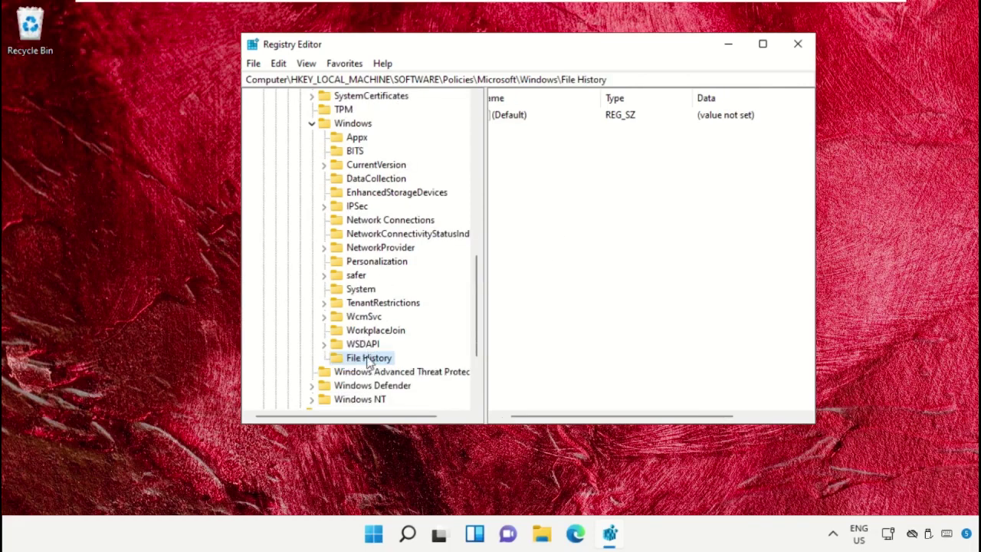
right_click(569, 224)
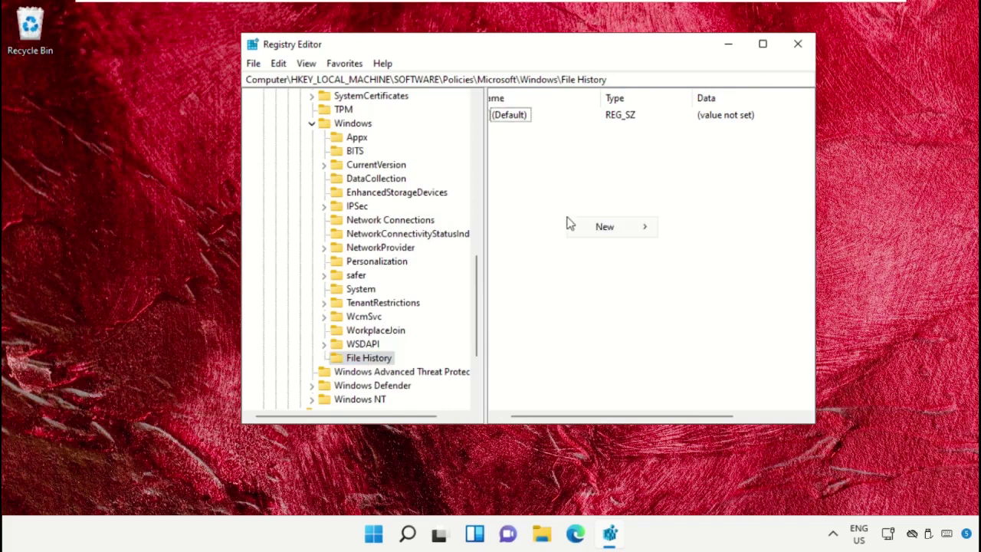
mouse_move(590, 231)
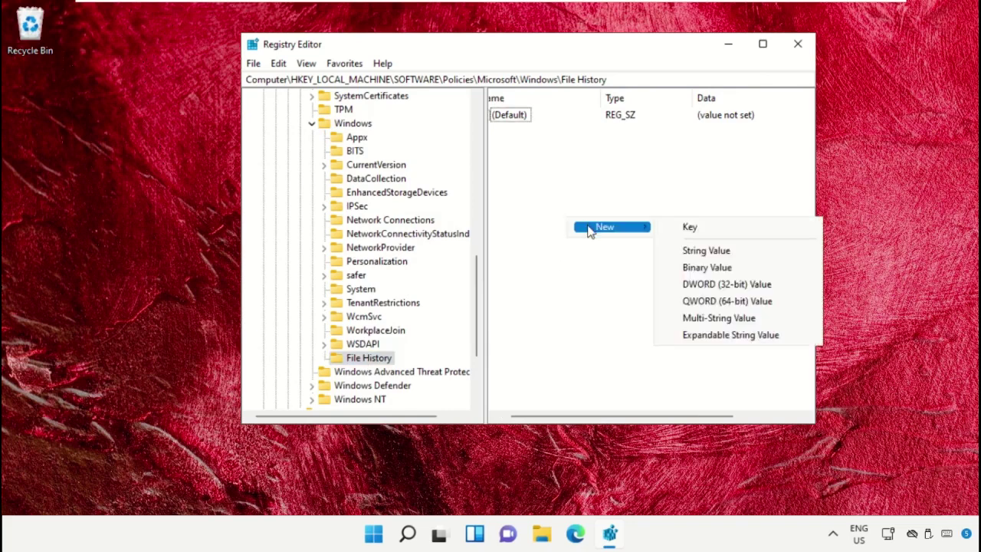
left_click(737, 284)
type("Disabled")
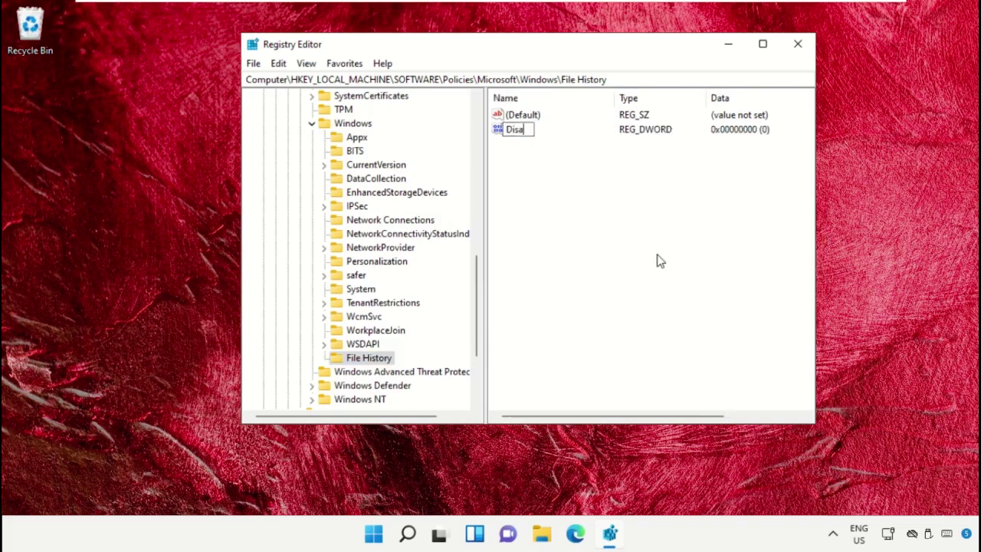
key("Return")
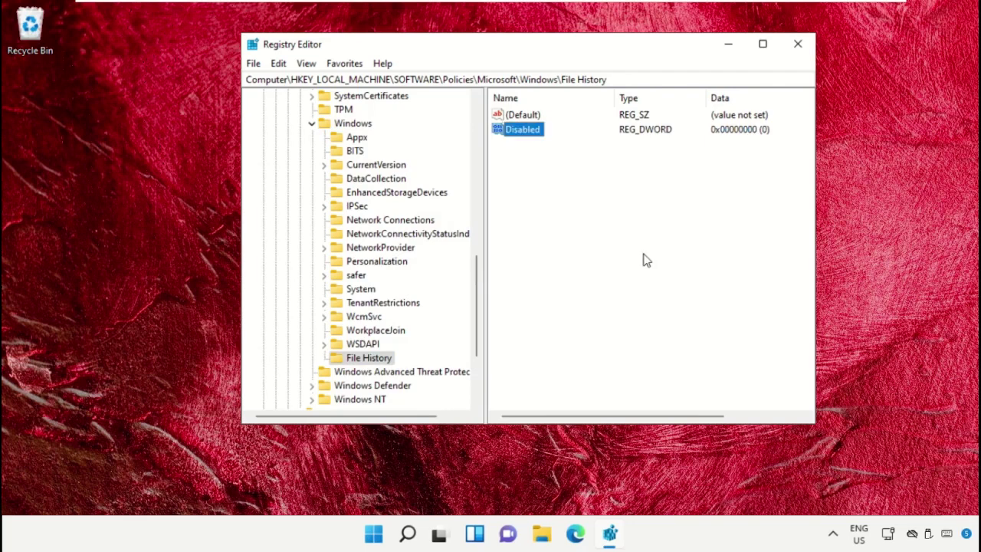
Change the Disabled value's data to 1.
right_click(518, 132)
left_click(528, 140)
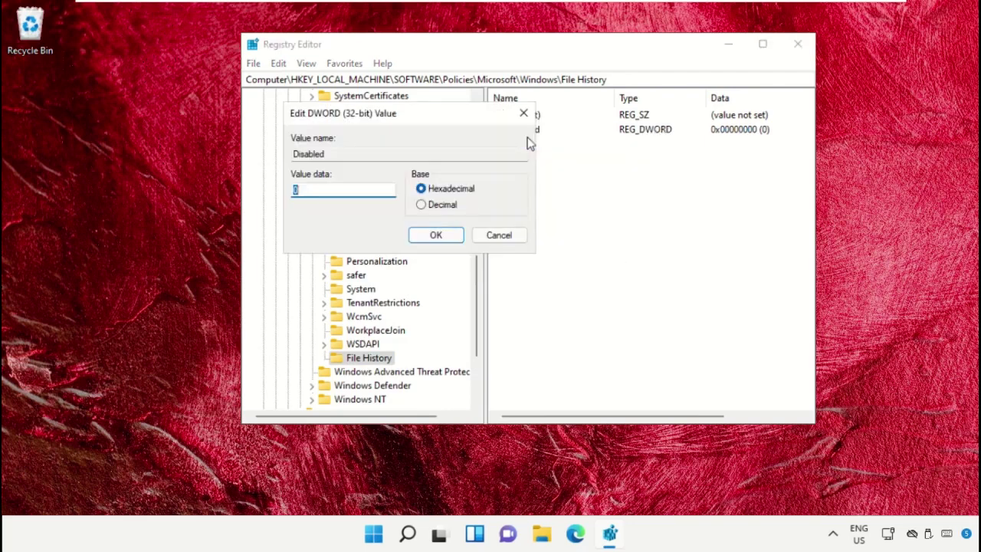
left_click(362, 191)
left_click(434, 238)
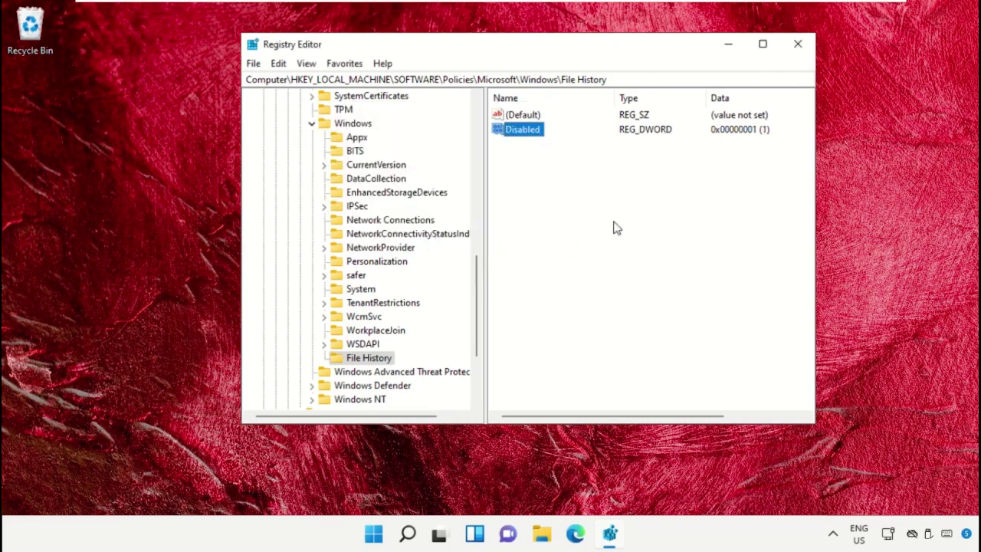
Close Registry Editor and show the Start menu's power options, including Restart.
left_click(793, 46)
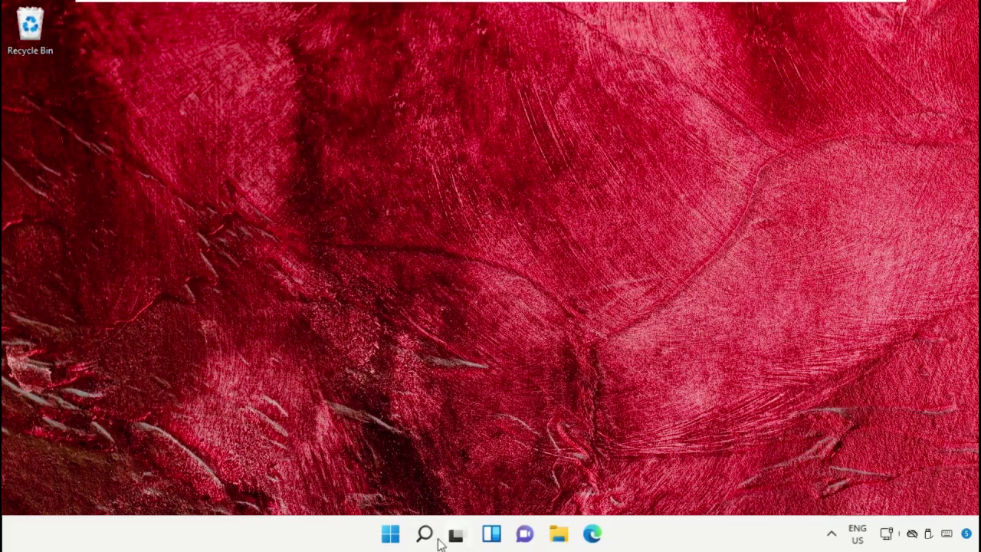
left_click(390, 534)
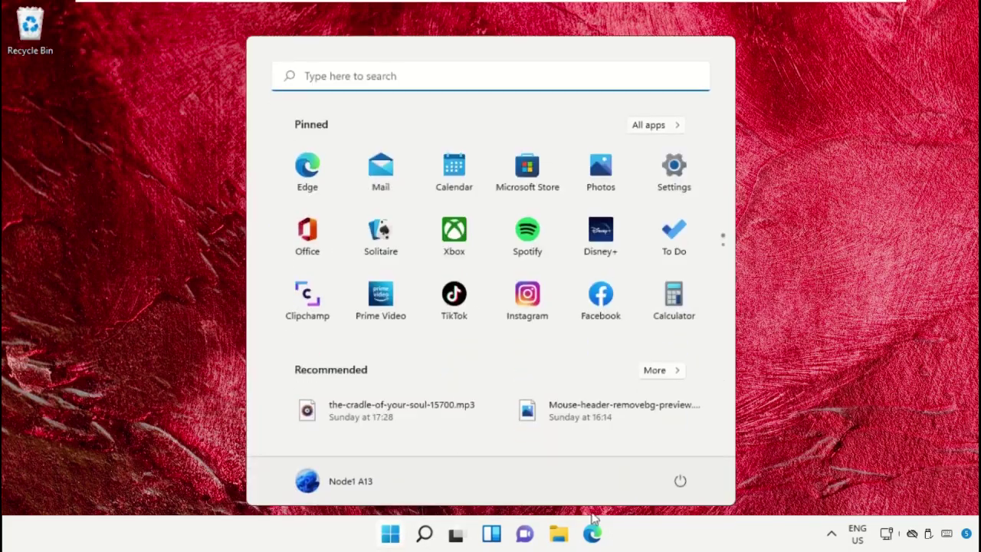
left_click(680, 482)
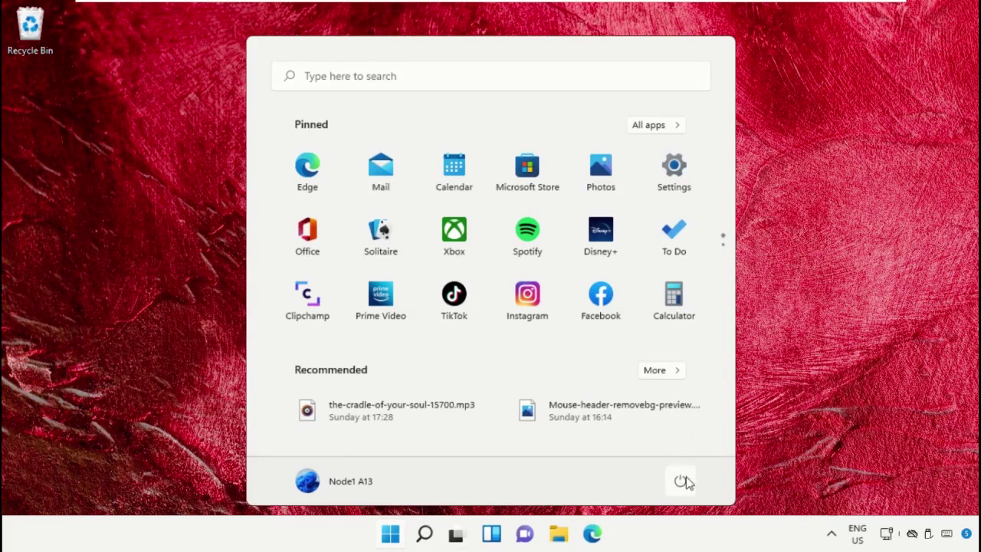
left_click(682, 483)
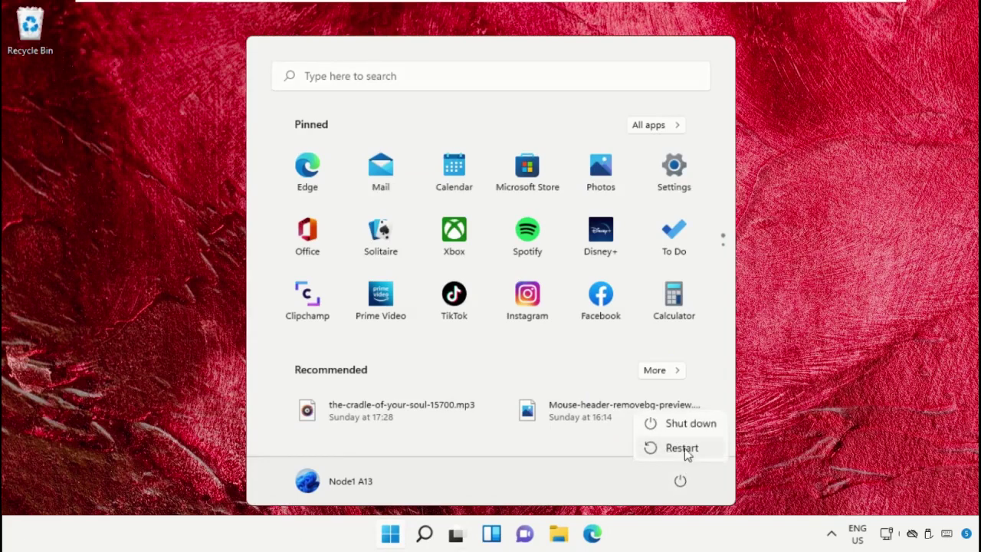